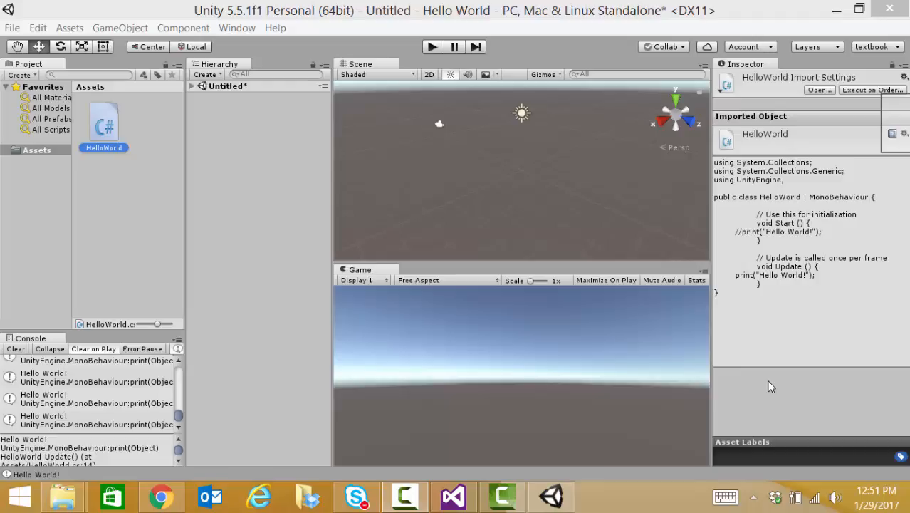
Step: Add a 3D sphere to the scene
left_click(536, 317)
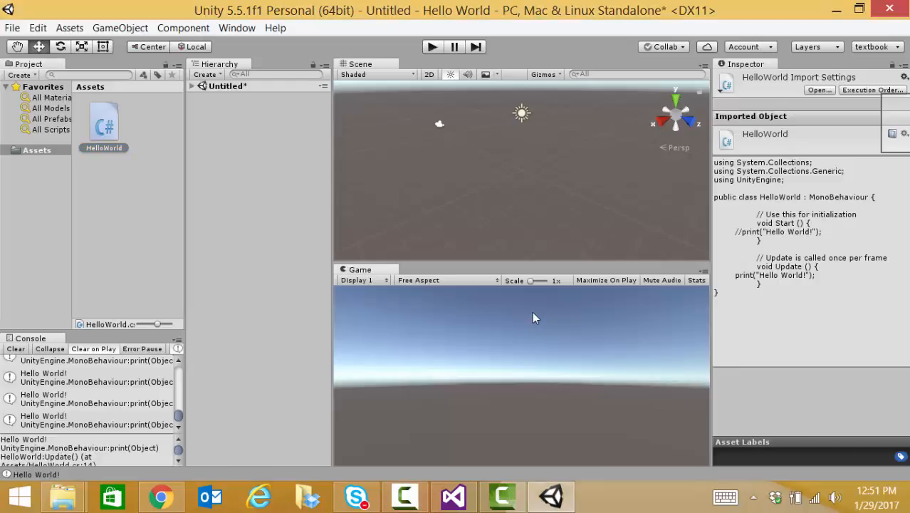
left_click(123, 29)
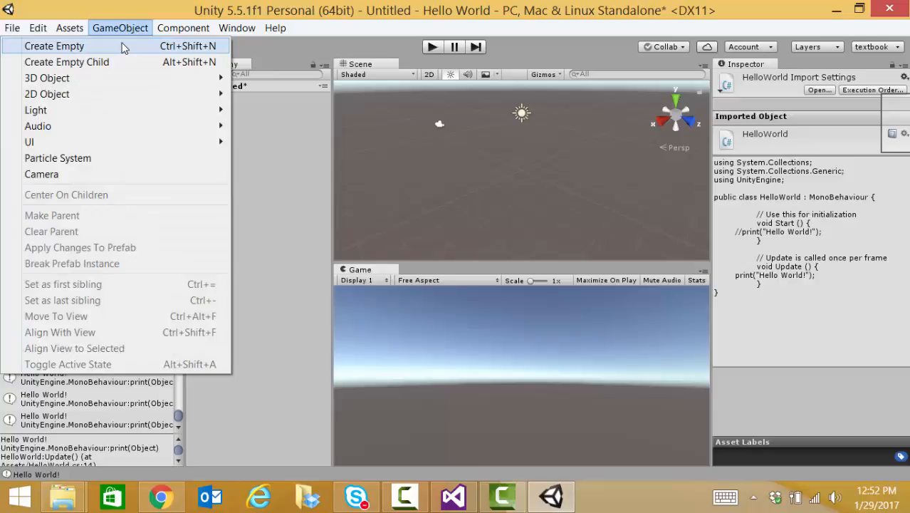
mouse_move(122, 77)
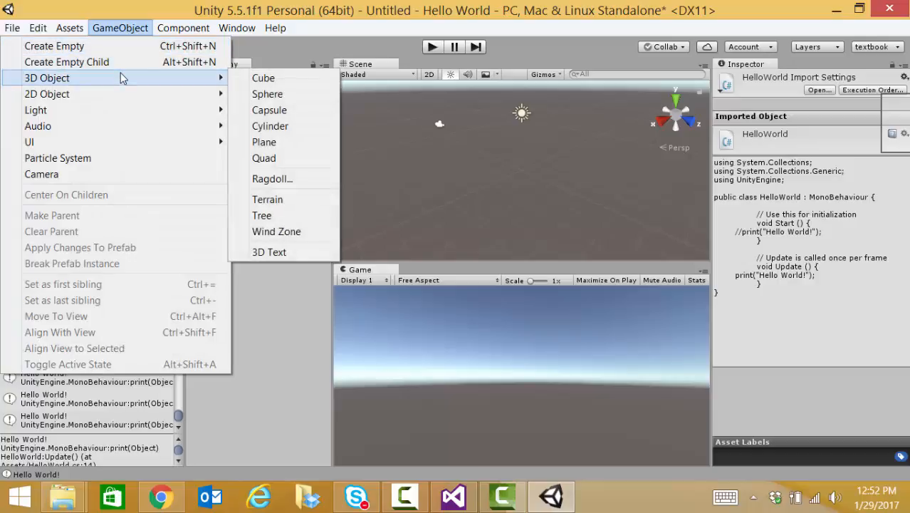
left_click(263, 96)
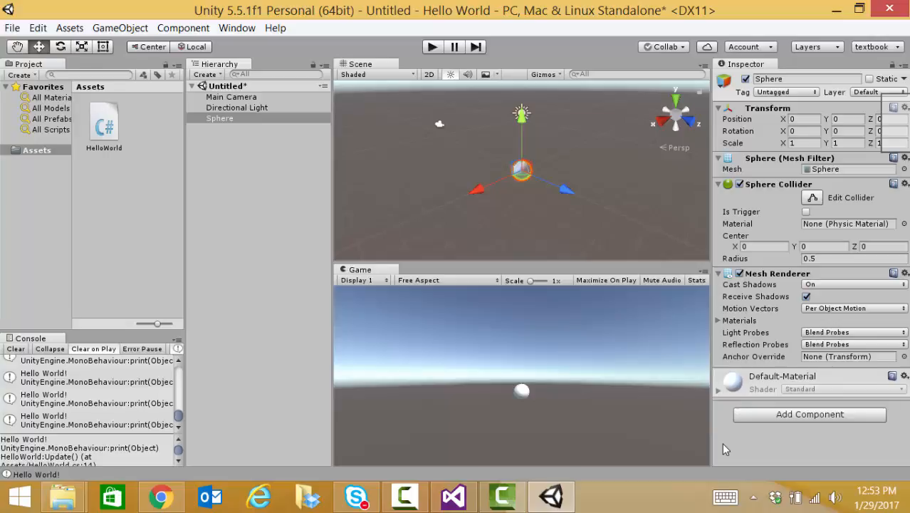
Step: Add a Rigidbody physics component to the sphere
left_click(819, 417)
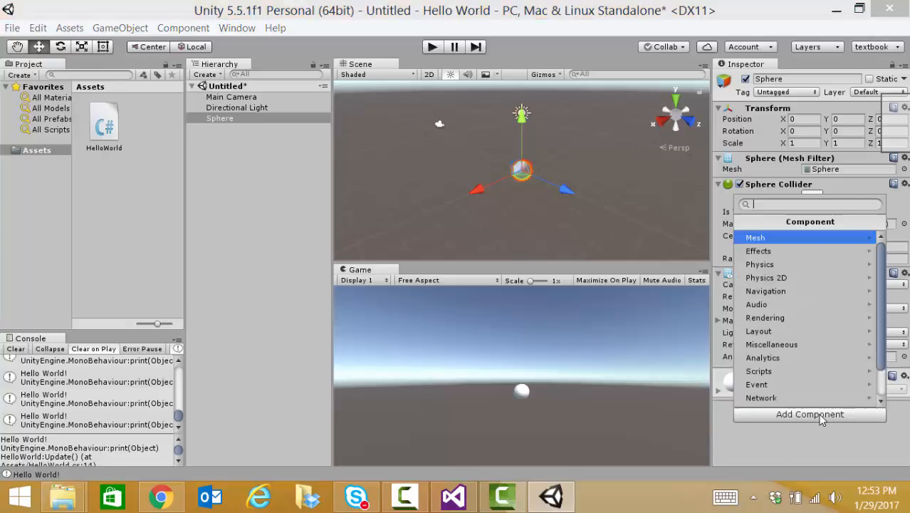
left_click(795, 267)
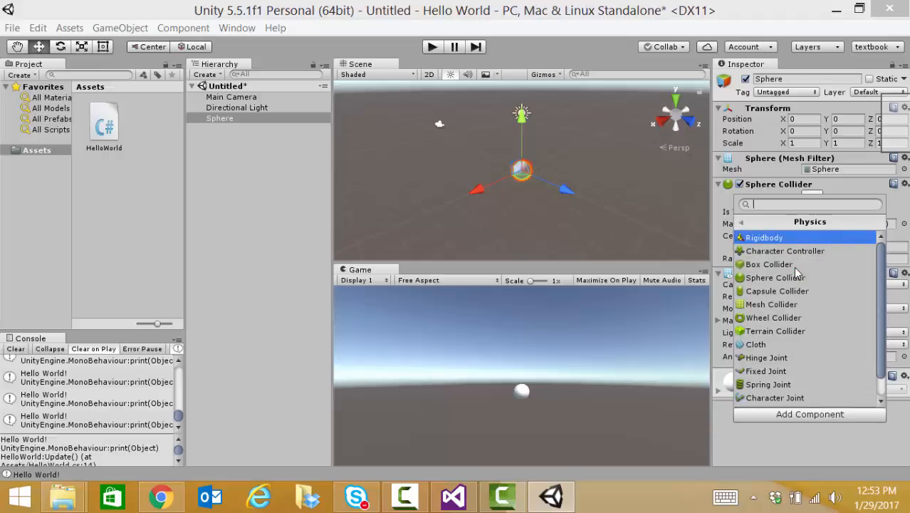
left_click(773, 238)
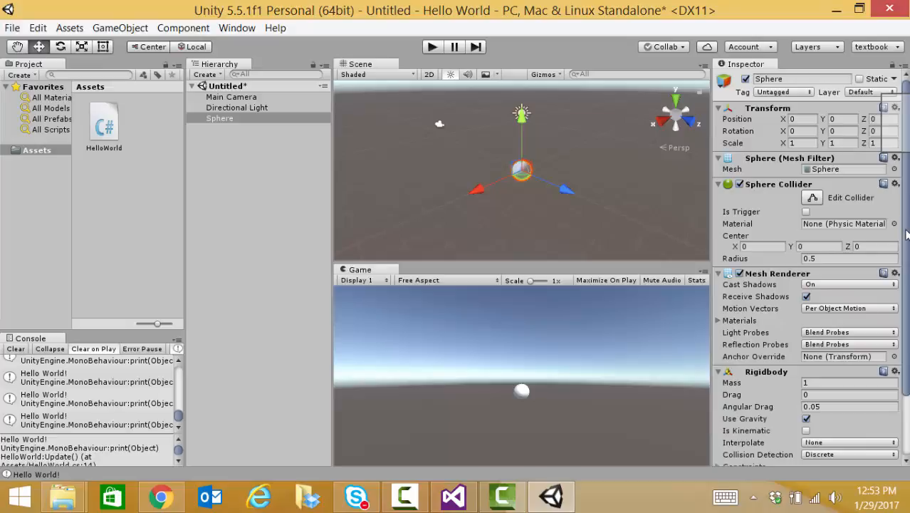
left_click_drag(907, 235, 908, 292)
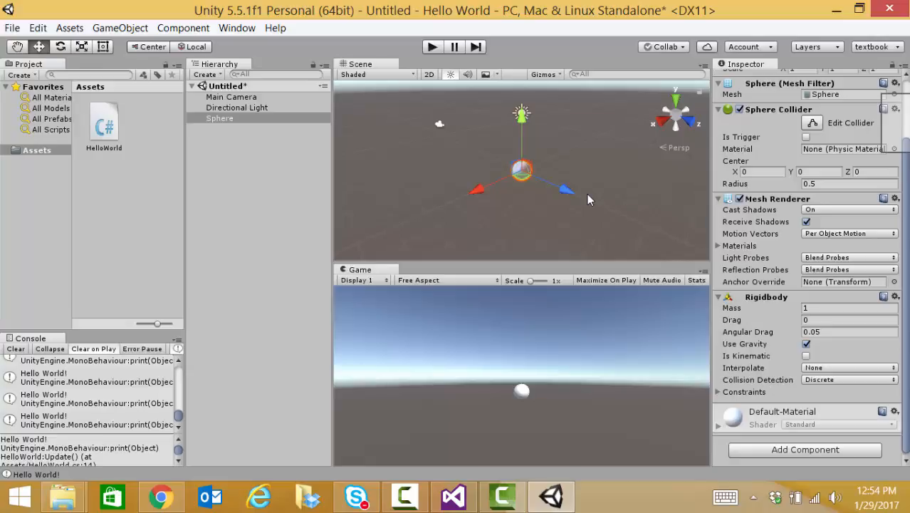
Step: Test-play the scene and stop it, first in the normal layout and once more with Maximize On Play turned on
left_click(432, 47)
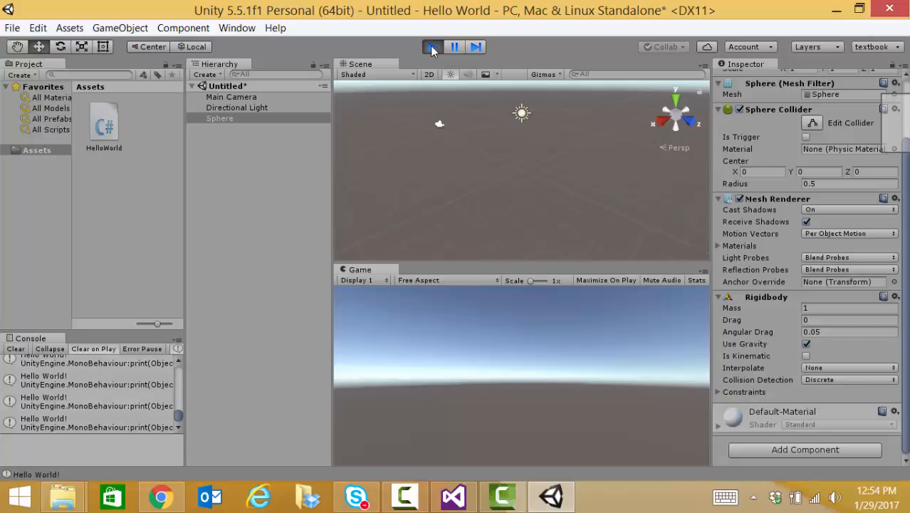
left_click(432, 47)
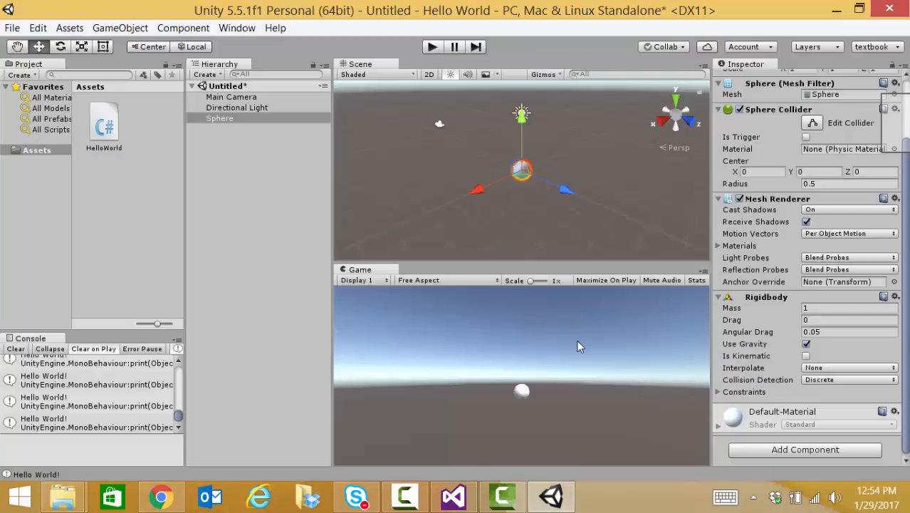
left_click(613, 281)
left_click(432, 47)
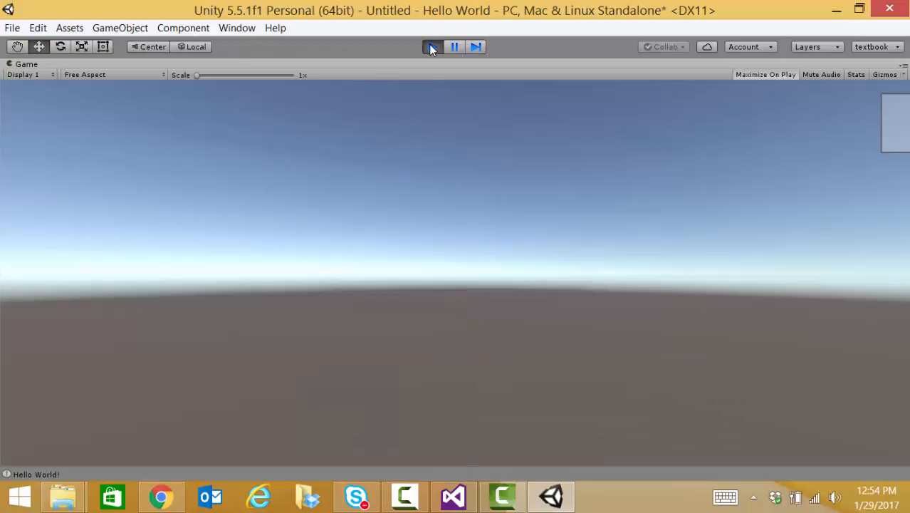
left_click(432, 47)
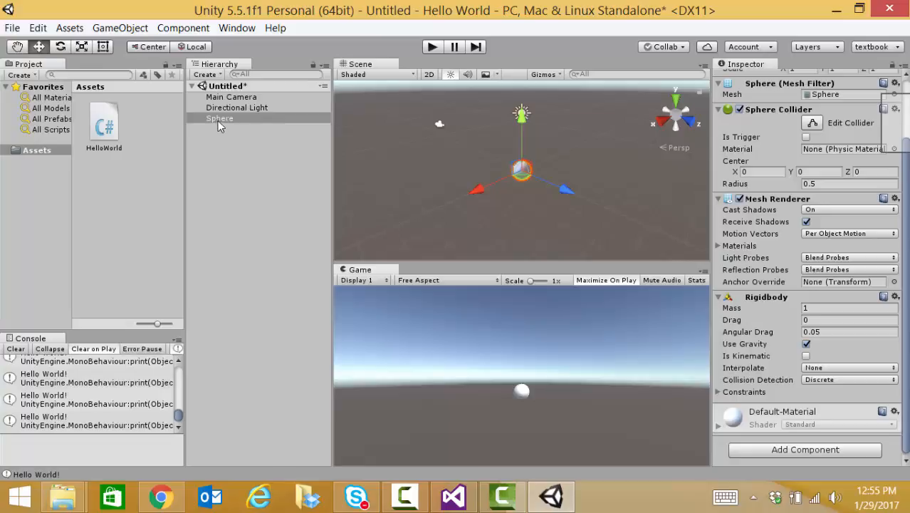
Step: Make a prefab of the scene's Sphere object in the project's Assets folder
left_click_drag(218, 120, 31, 182)
left_click(32, 158)
left_click_drag(223, 119, 43, 149)
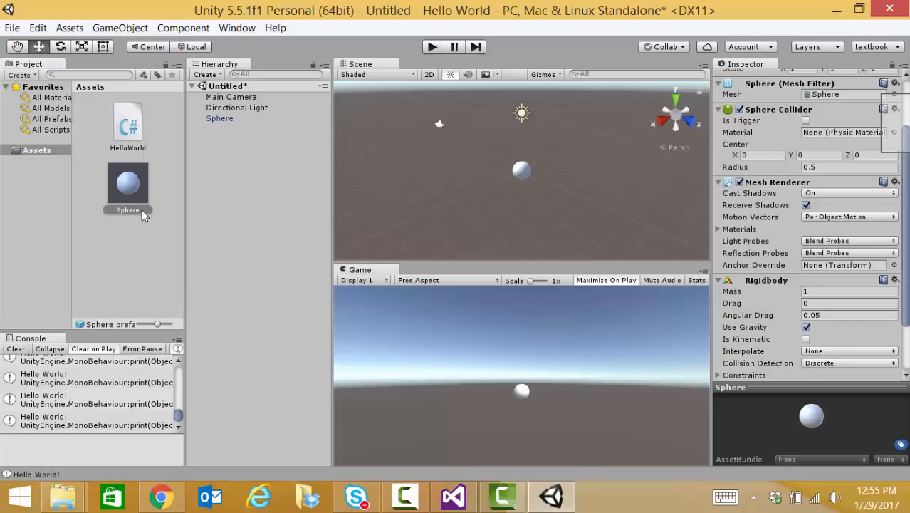
Step: Rename the sphere prefab asset as Sphere Prefab and delete its instance from the scene hierarchy
left_click(142, 212)
type("ab")
left_click(132, 242)
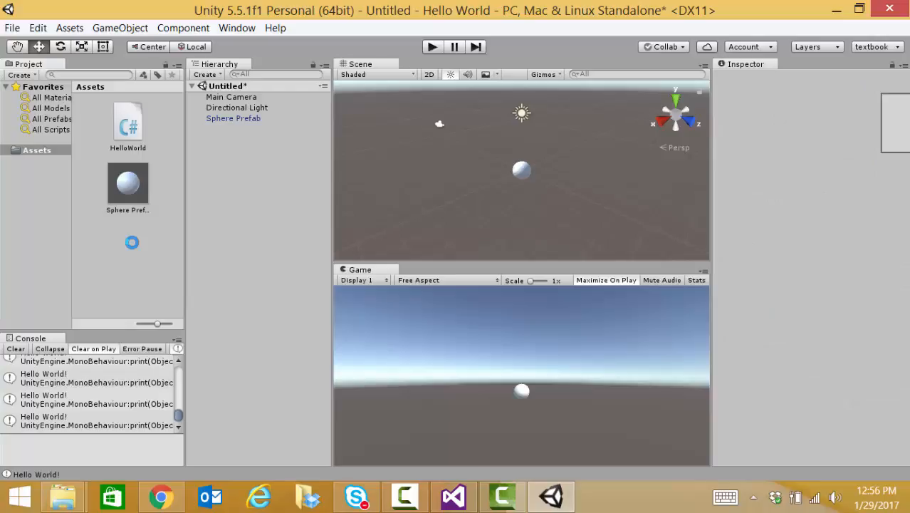
left_click(229, 119)
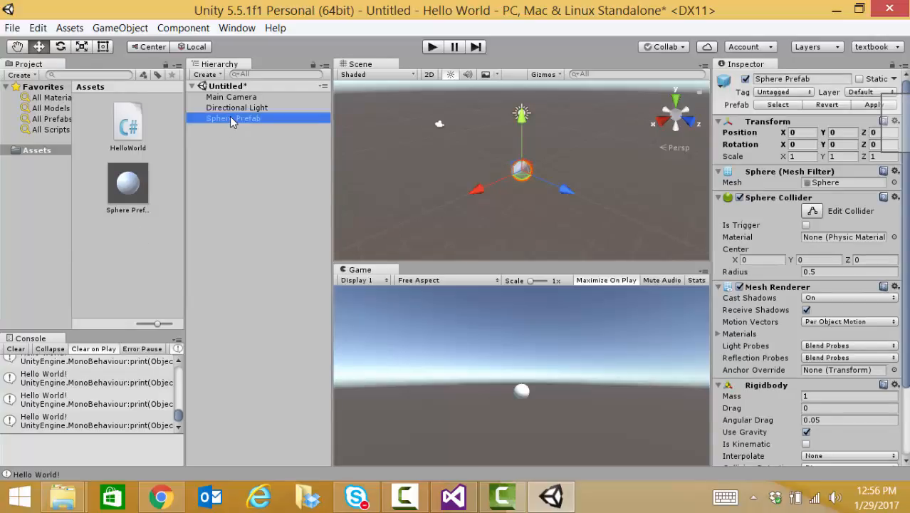
key("Delete")
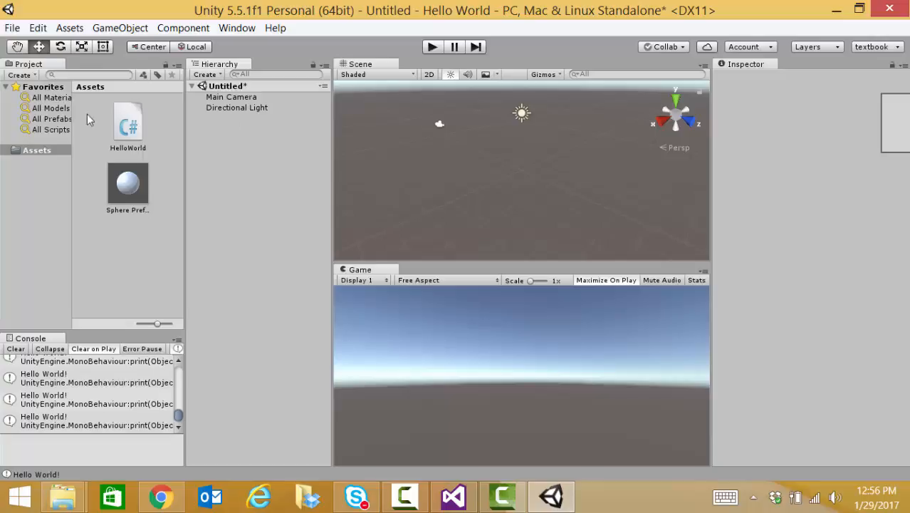
Step: Create a C# script named SphereSpawner in Assets and open it in Visual Studio, reloading all externally modified projects
left_click(32, 75)
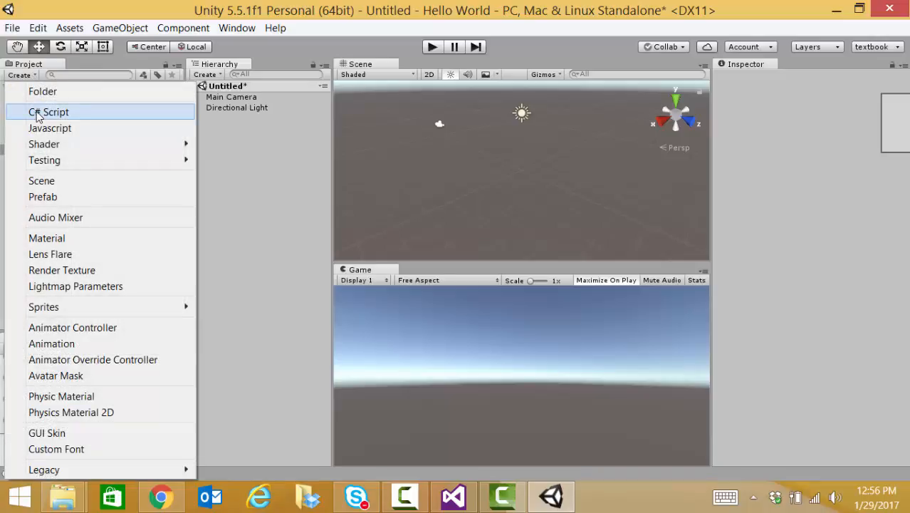
left_click(37, 113)
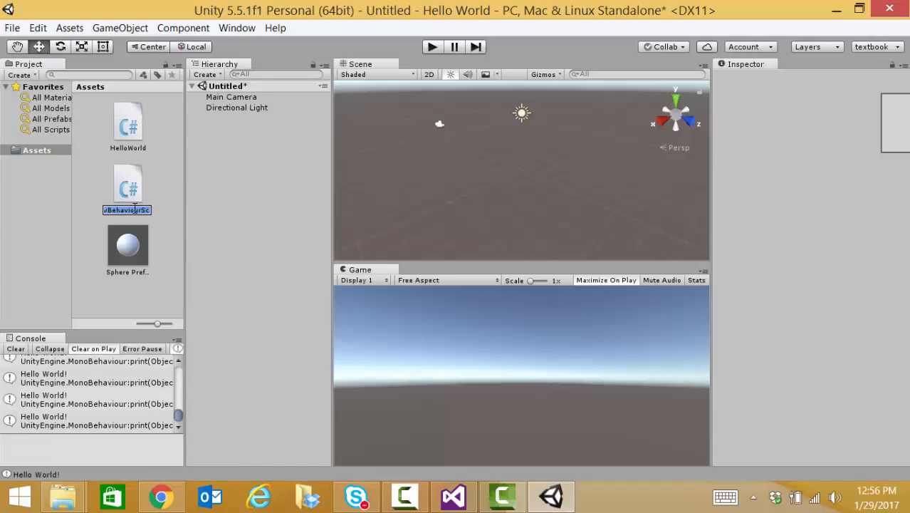
type("SphereSpawner")
key("Return")
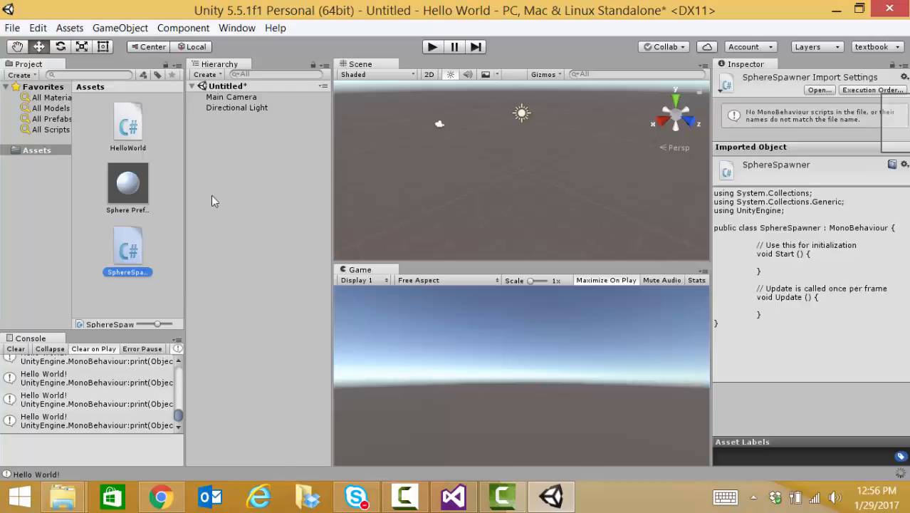
double_click(134, 253)
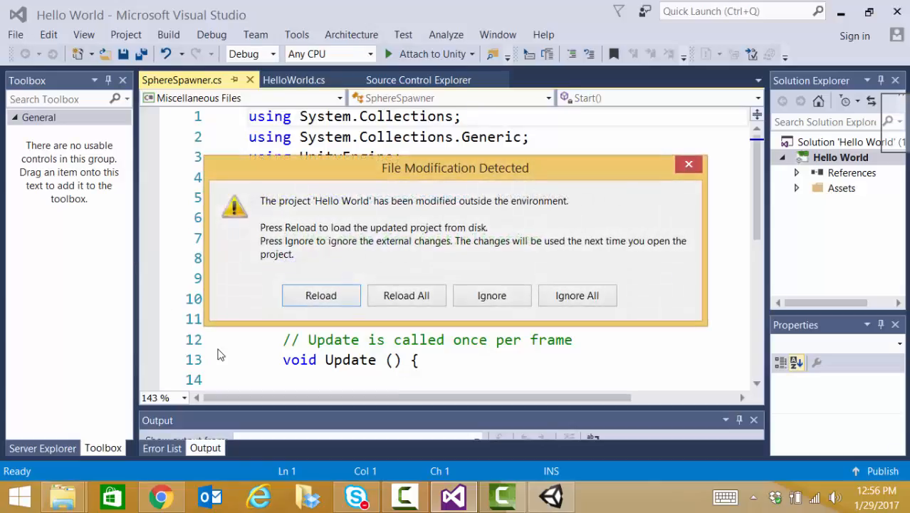
left_click(415, 305)
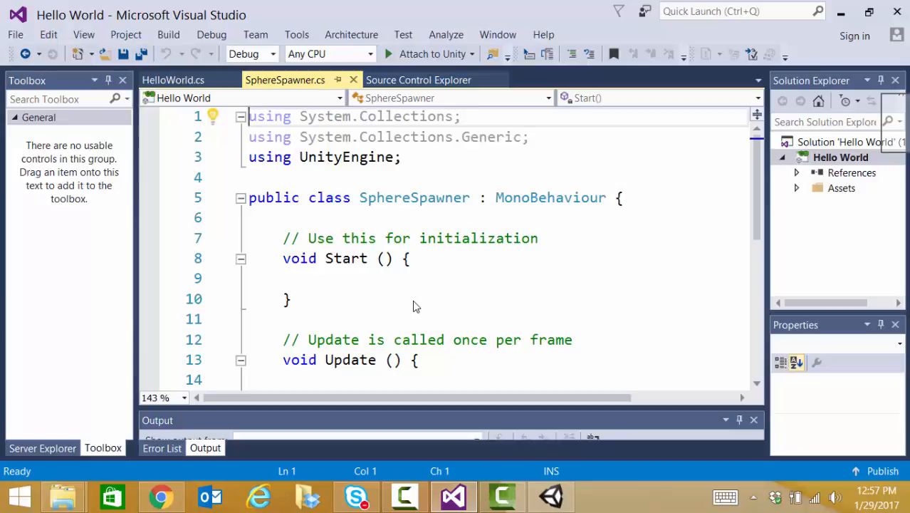
Step: Declare the field "public GameObject spherePrefabVar;" at the start of the SphereSpawner class, above the Start method
left_click(299, 216)
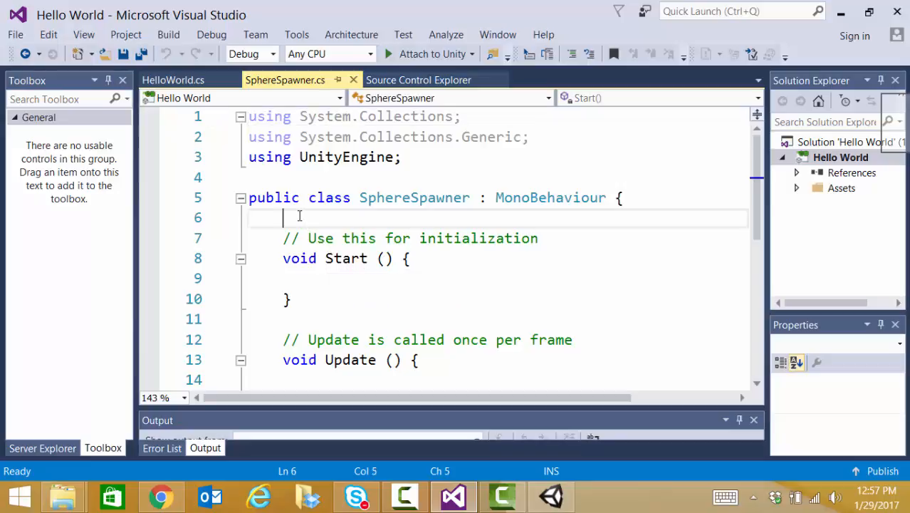
type("pub")
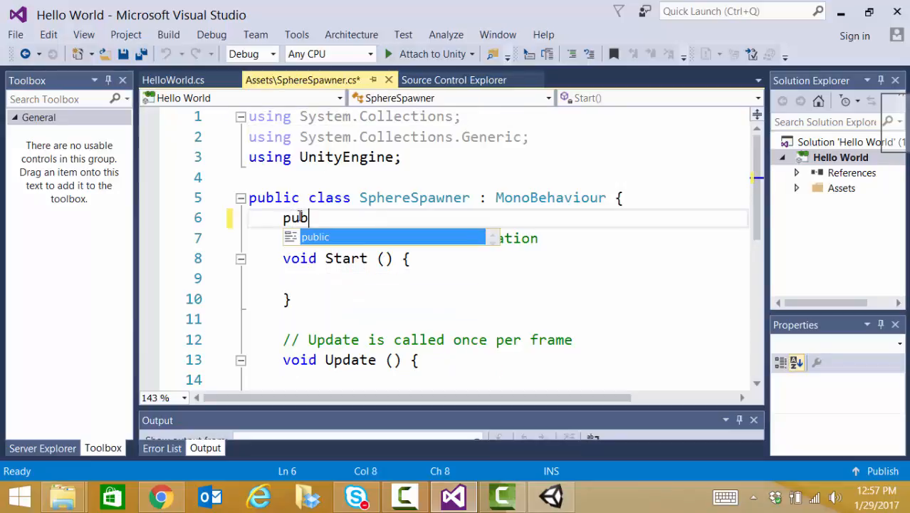
type("lic ")
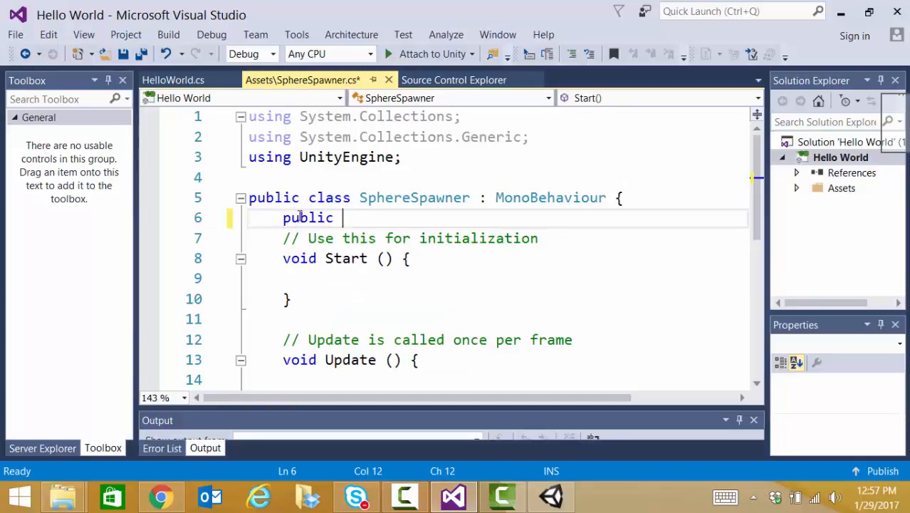
type("Gam")
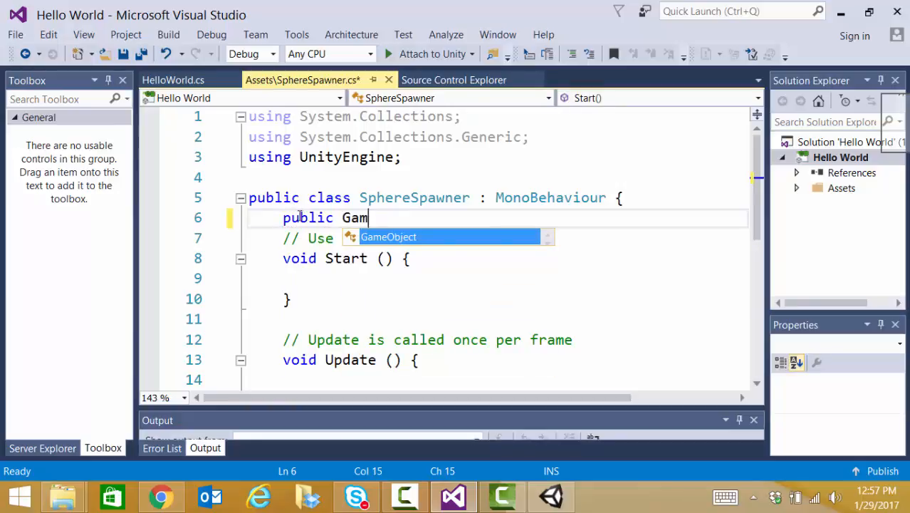
key("Tab")
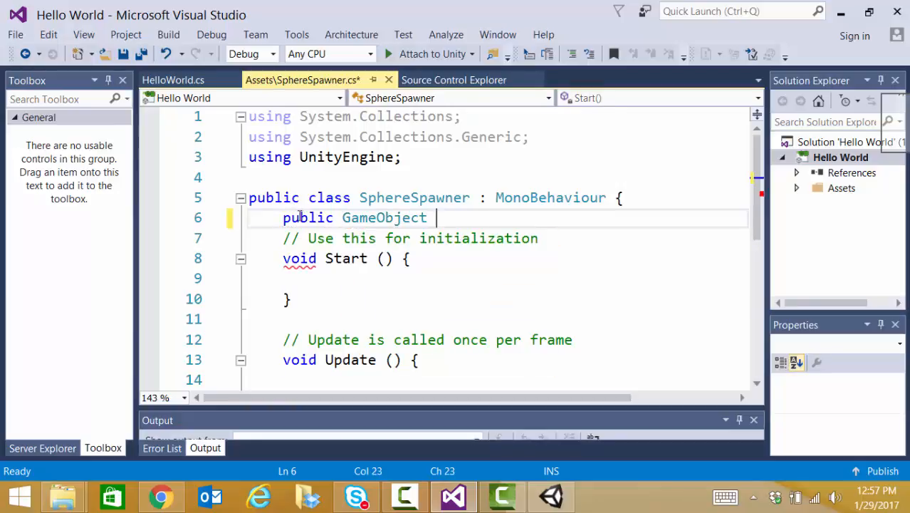
type("sphere")
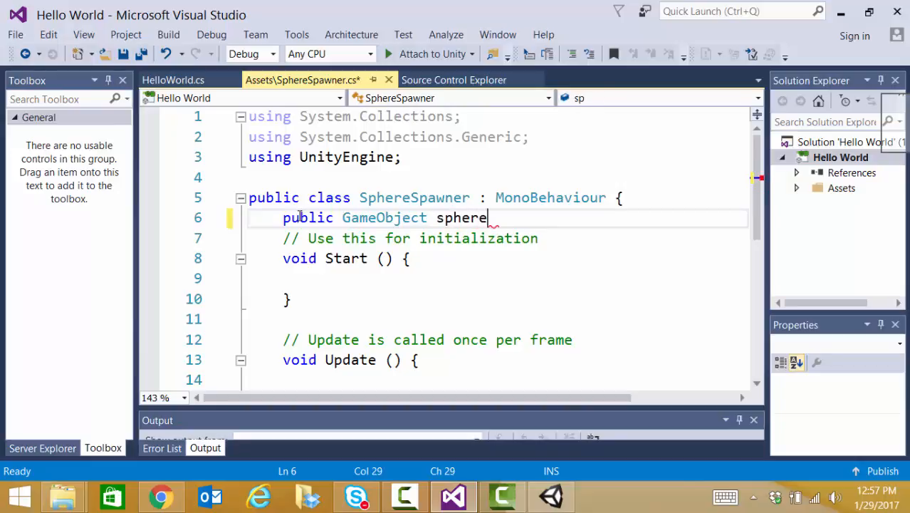
type("Prefab")
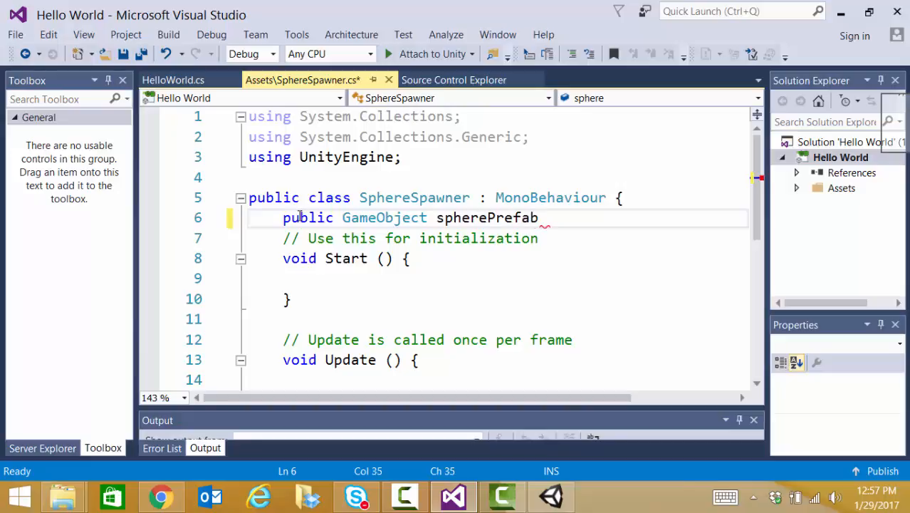
type("Var")
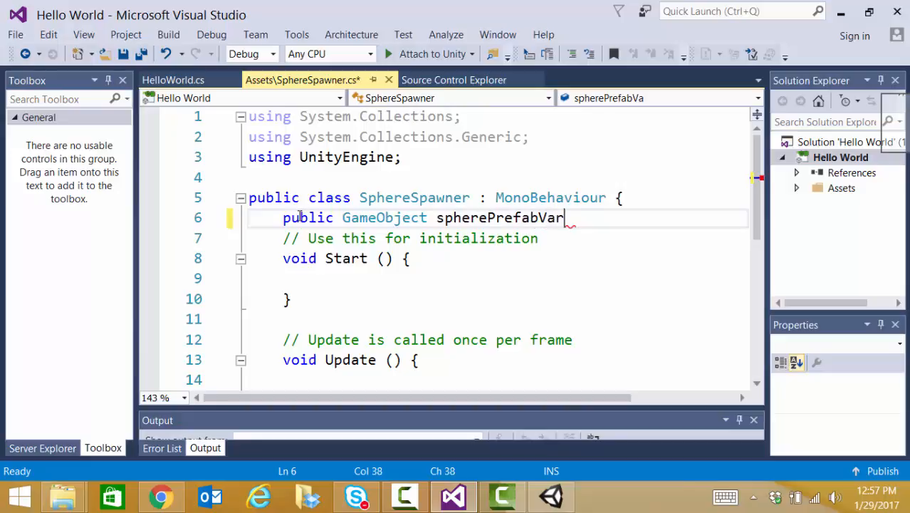
type(";")
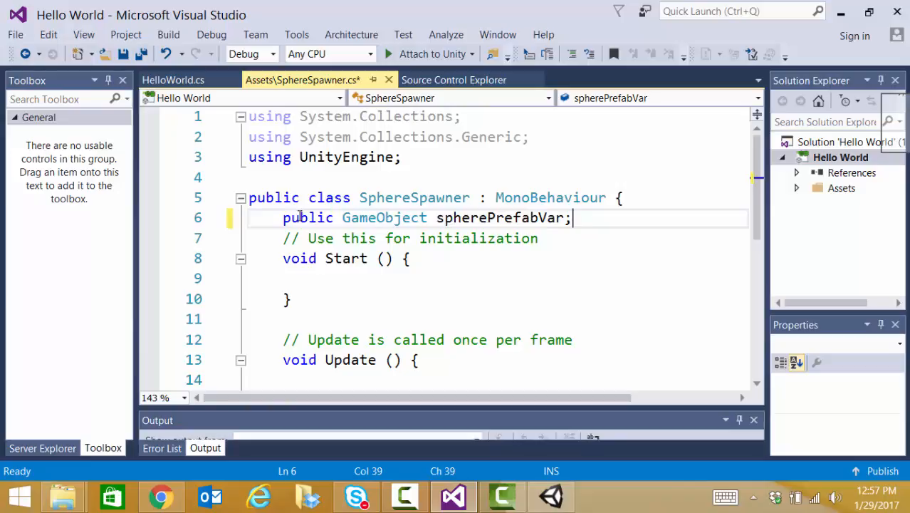
Step: Add the statement "Instantiate(spherePrefabVar);" inside the Start method of SphereSpawner and save all files
left_click(313, 279)
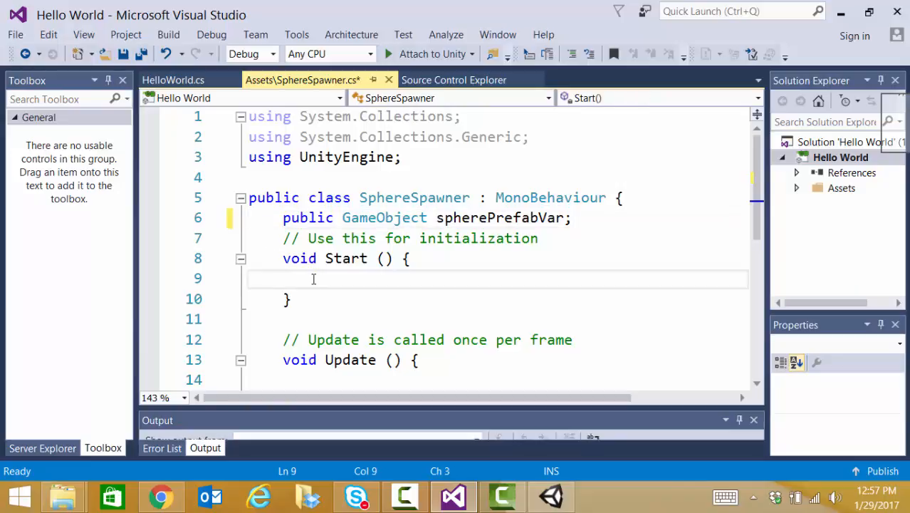
type("Insta")
key("Tab")
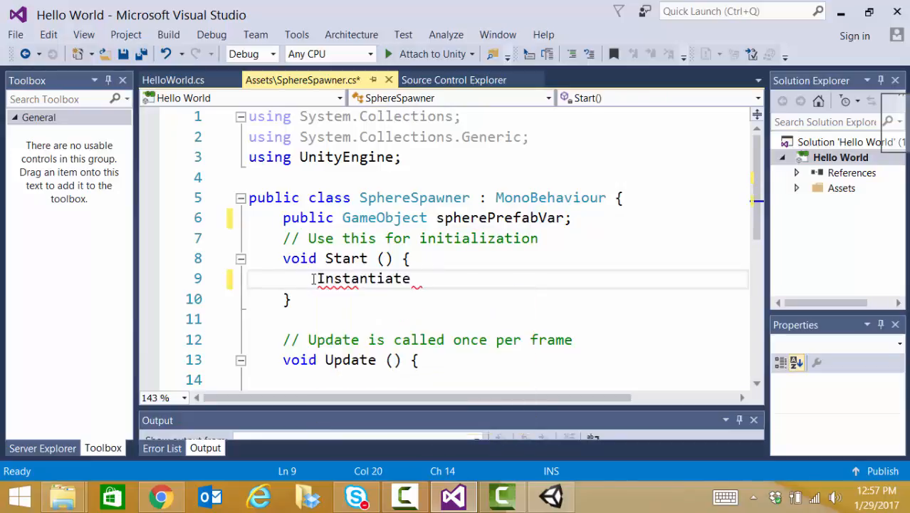
type("(")
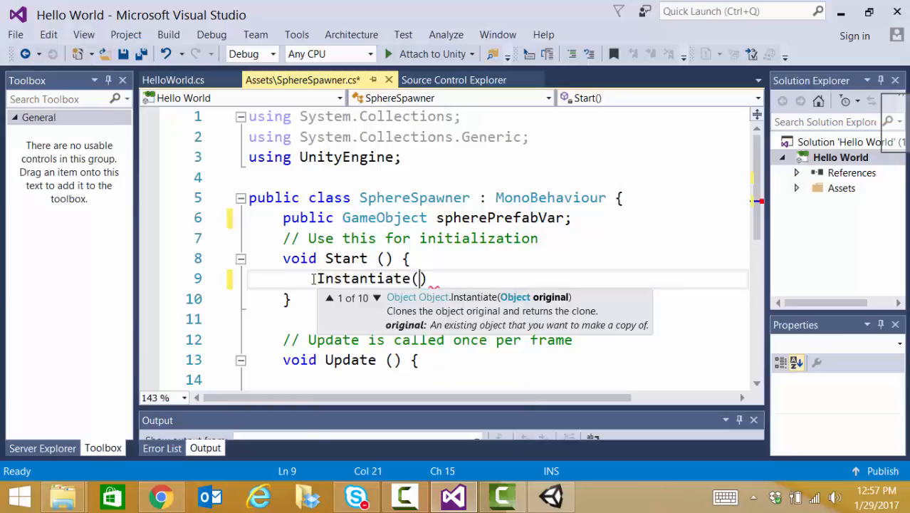
type("sp")
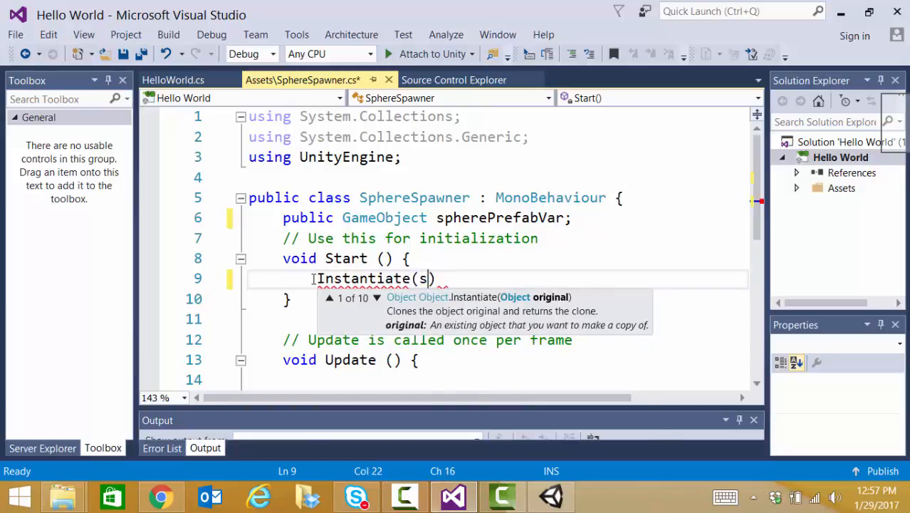
key("Tab")
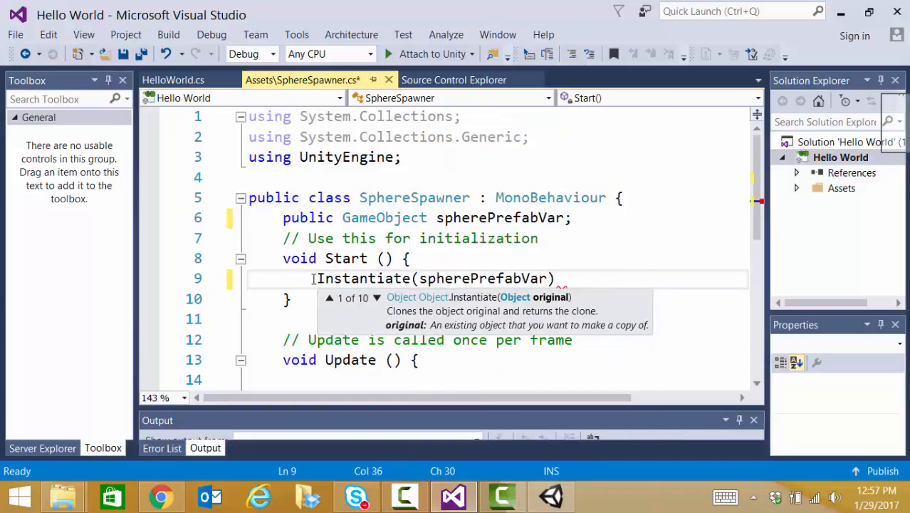
type(");")
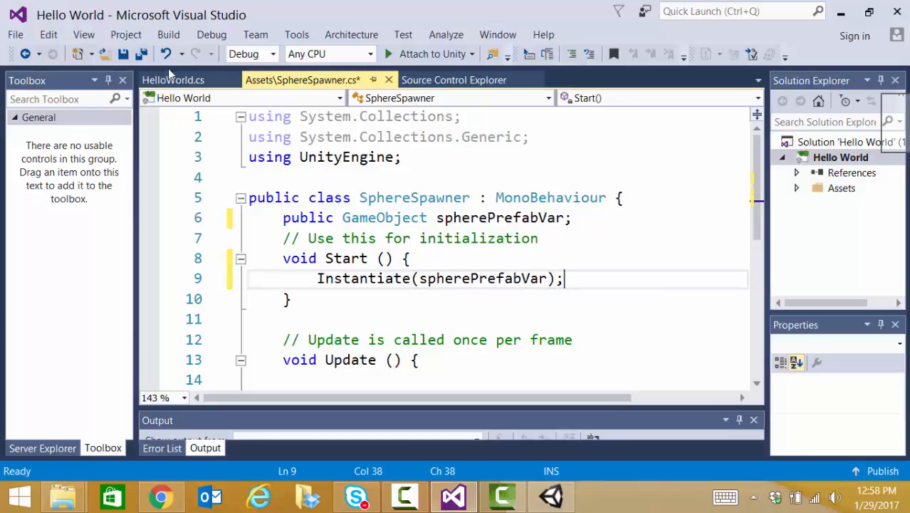
left_click(146, 56)
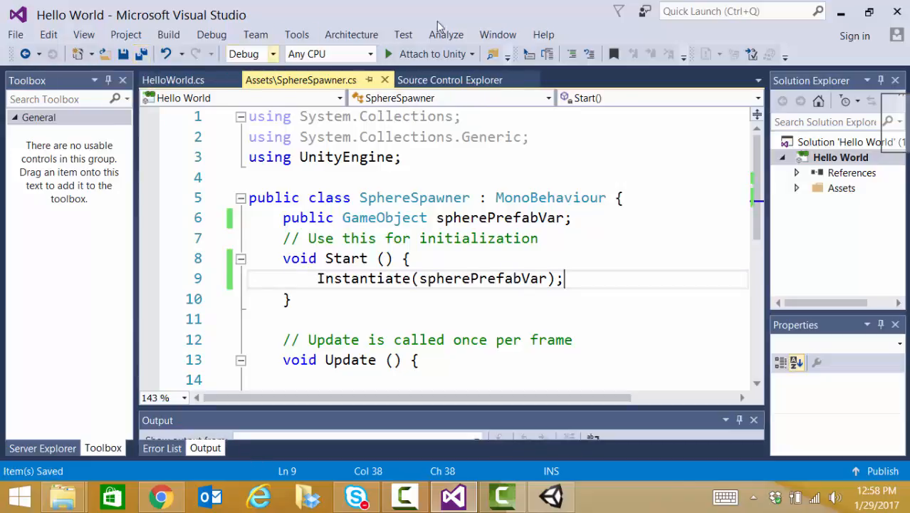
Step: In Unity, attach the SphereSpawner script to Main Camera with Sphere Prefab assigned to Sphere Prefab Var, and disable the camera's Hello World script
left_click(842, 13)
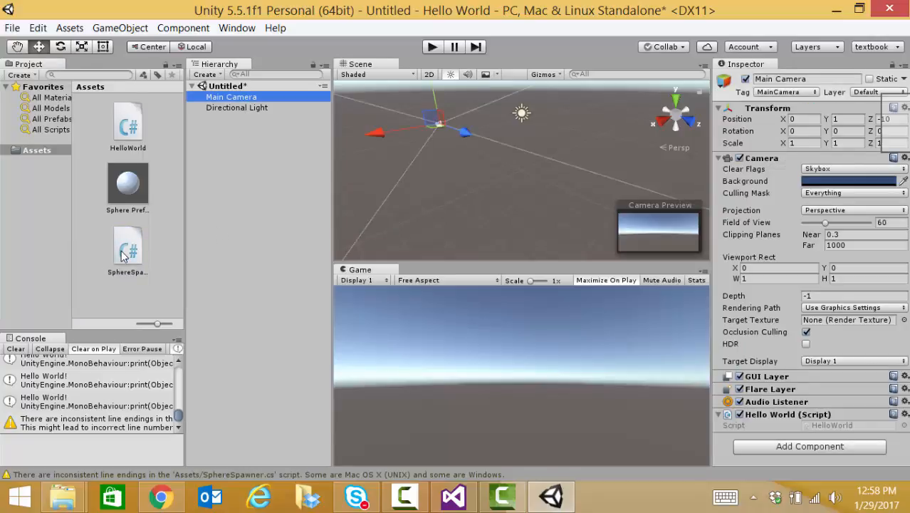
left_click_drag(123, 257, 221, 99)
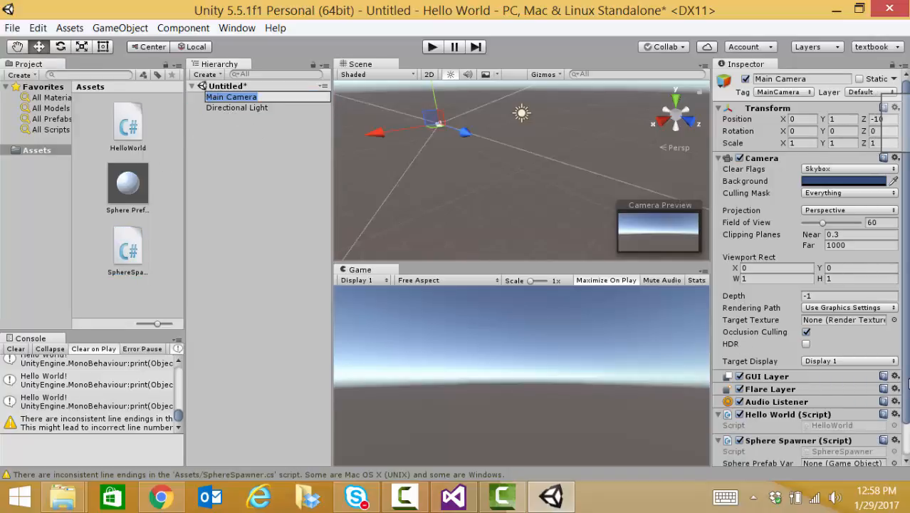
left_click_drag(908, 387, 908, 422)
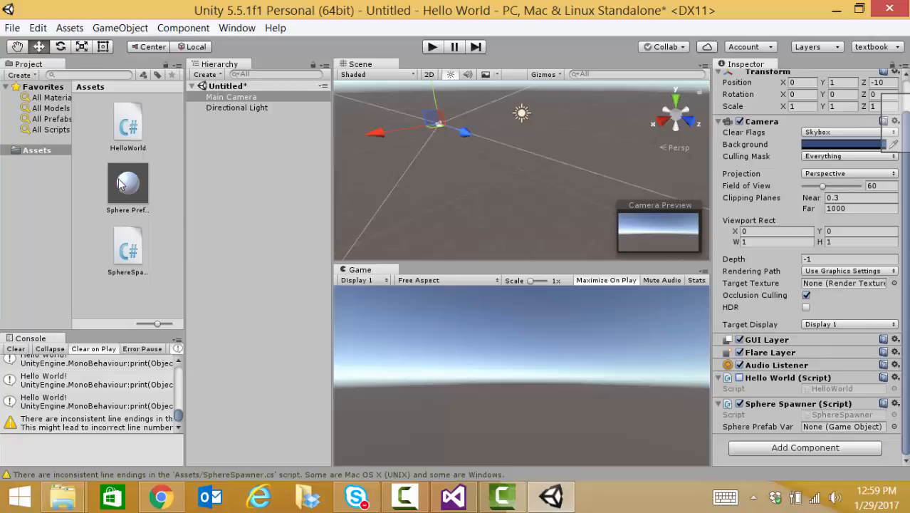
left_click_drag(120, 184, 817, 426)
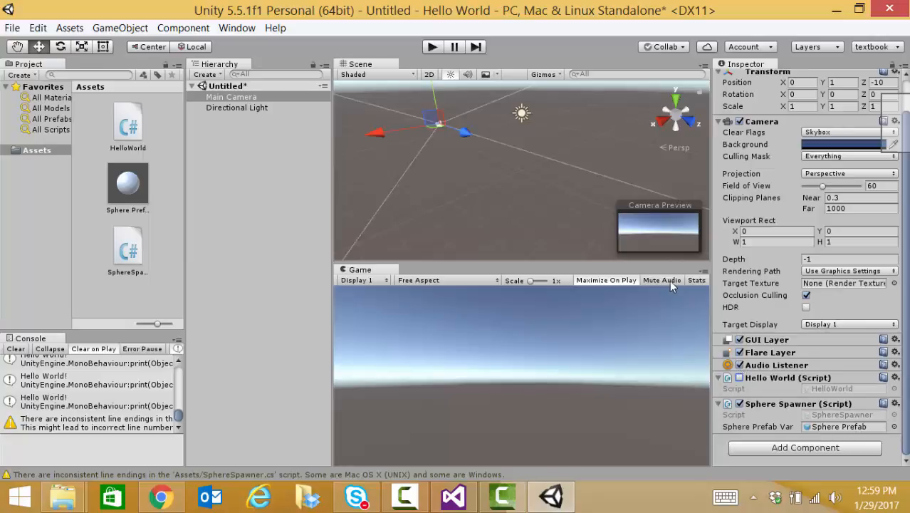
Step: Run the scene in play mode to test the sphere instantiated at start, and stop it
left_click(433, 47)
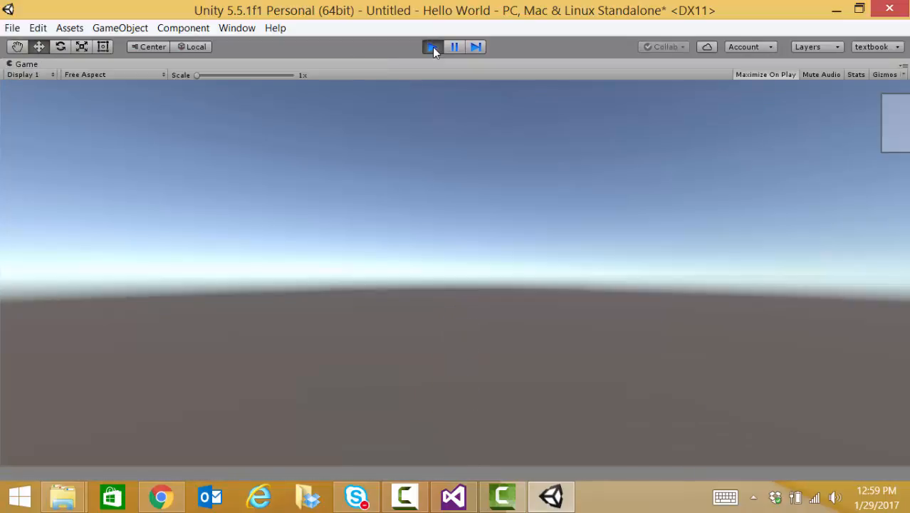
left_click(432, 48)
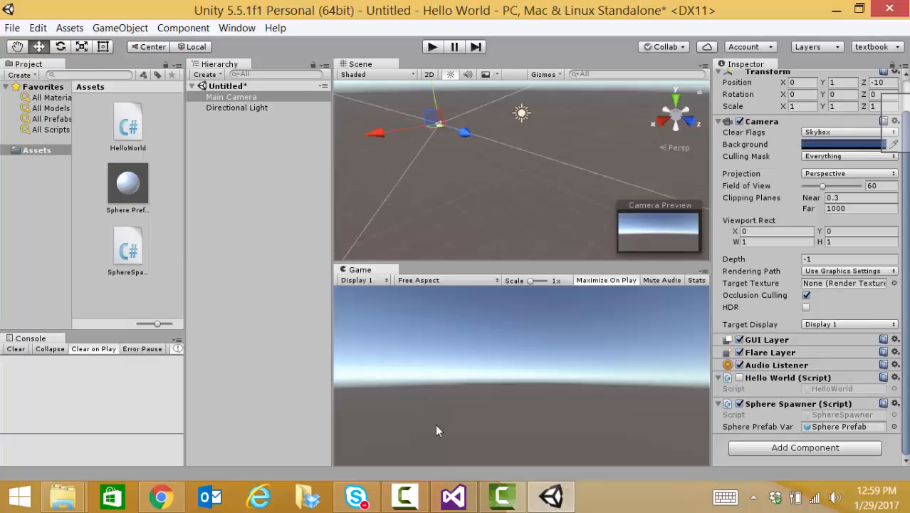
Step: Reopen the SphereSpawner script in Visual Studio and comment out the Instantiate call in the Start method with "//"
mouse_move(457, 510)
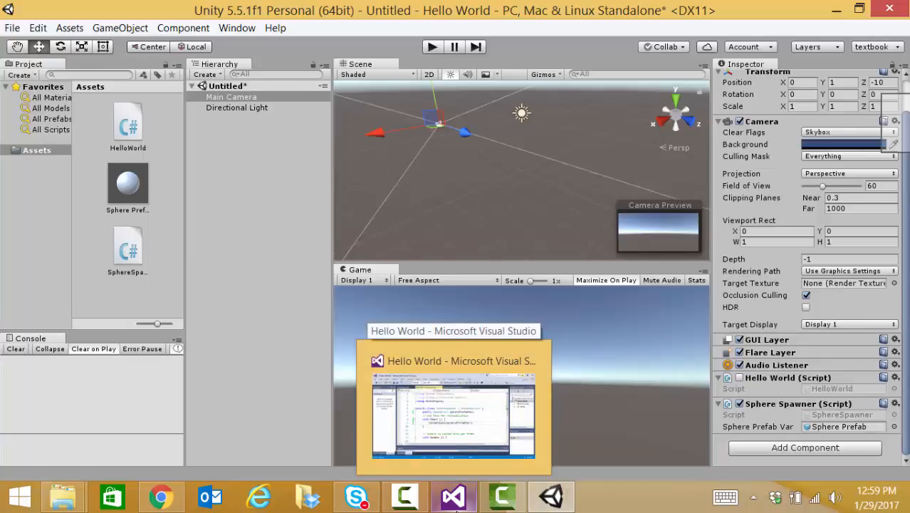
left_click(119, 264)
double_click(119, 263)
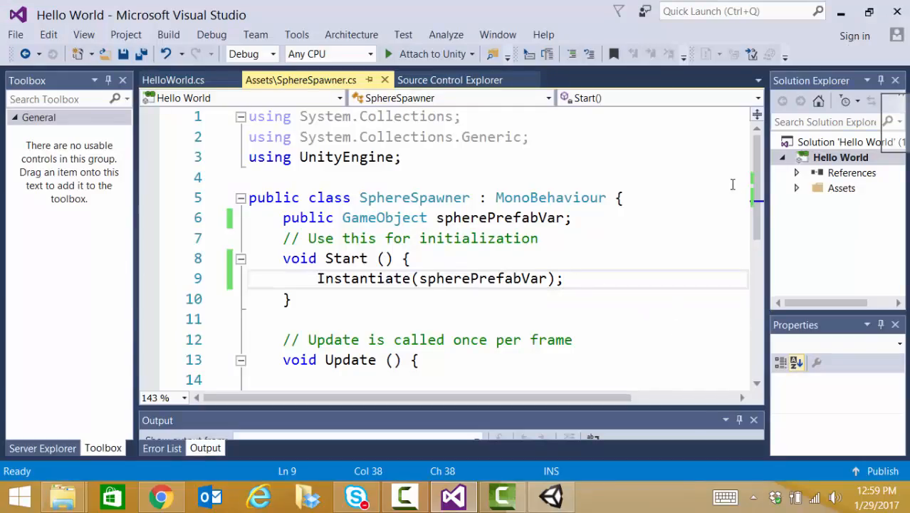
scroll(758, 199, "down", 1)
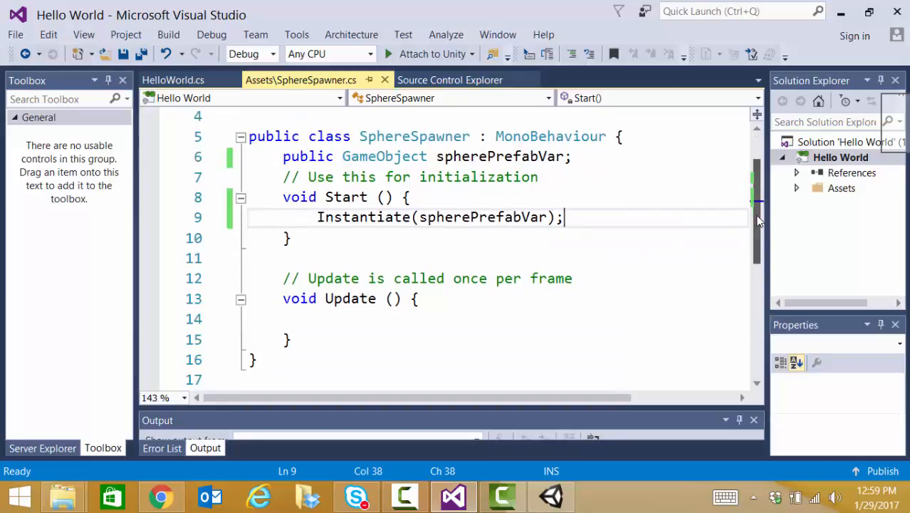
left_click(318, 216)
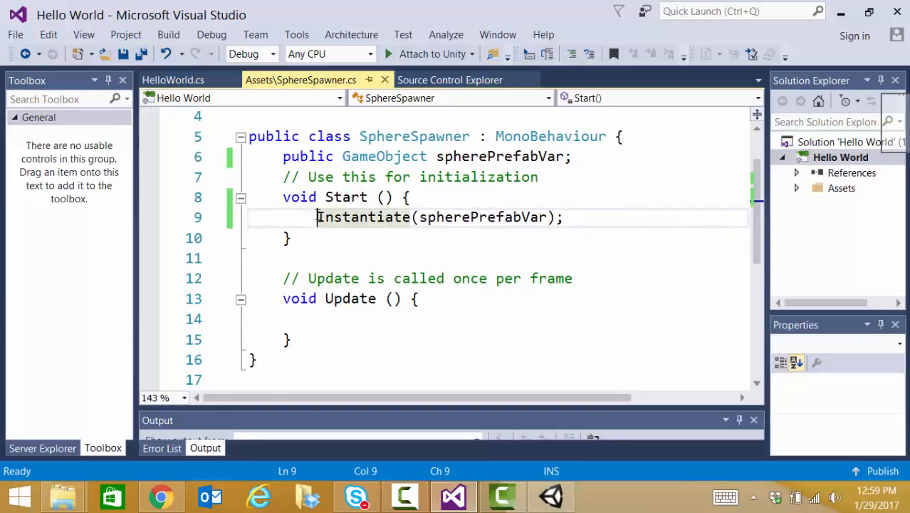
type("//")
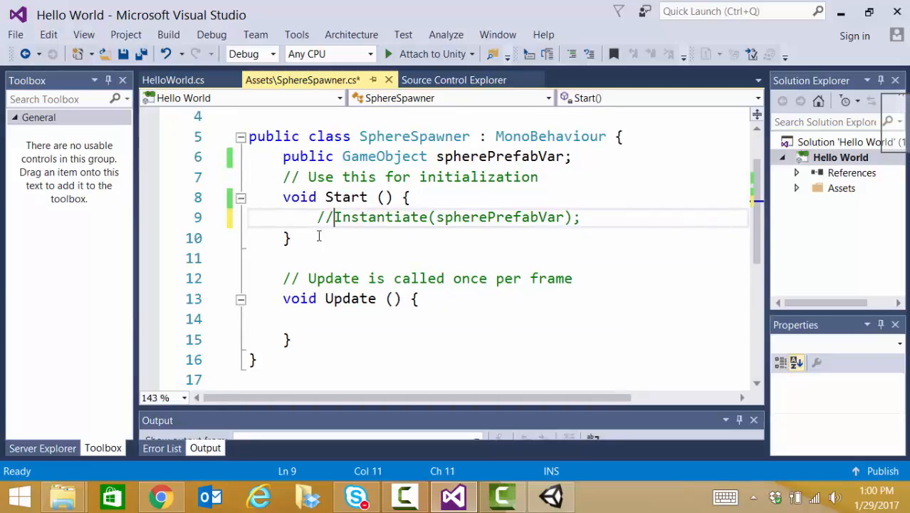
Step: Add "Instantiate(spherePrefabVar);" inside the Update method and save all files
left_click(317, 319)
type("Instantiate")
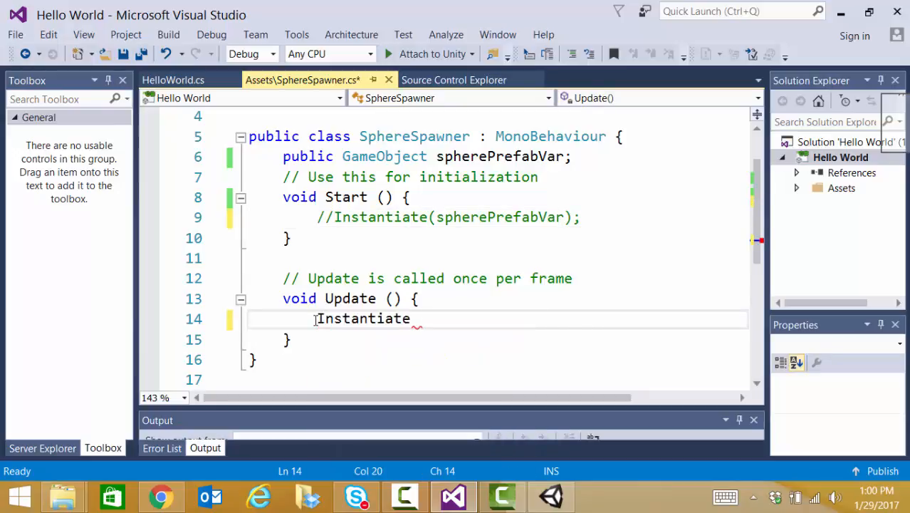
type("(")
type("sp")
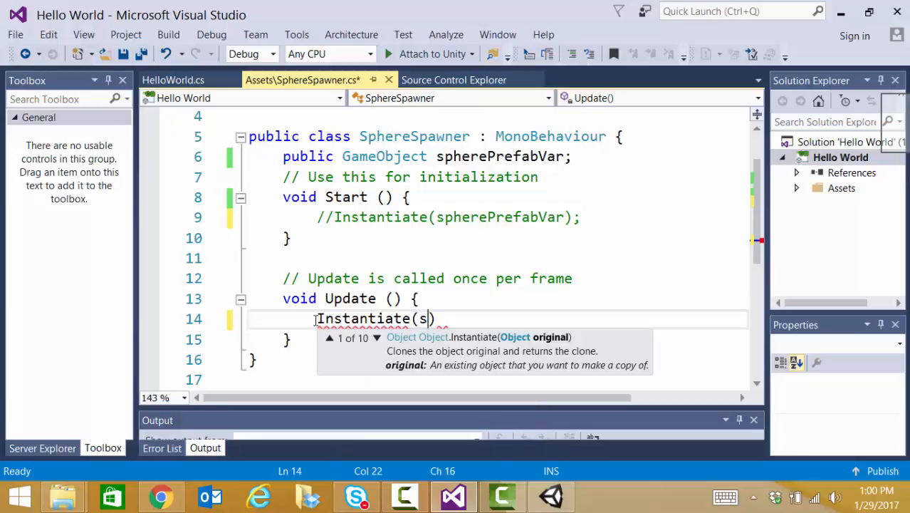
key("Tab")
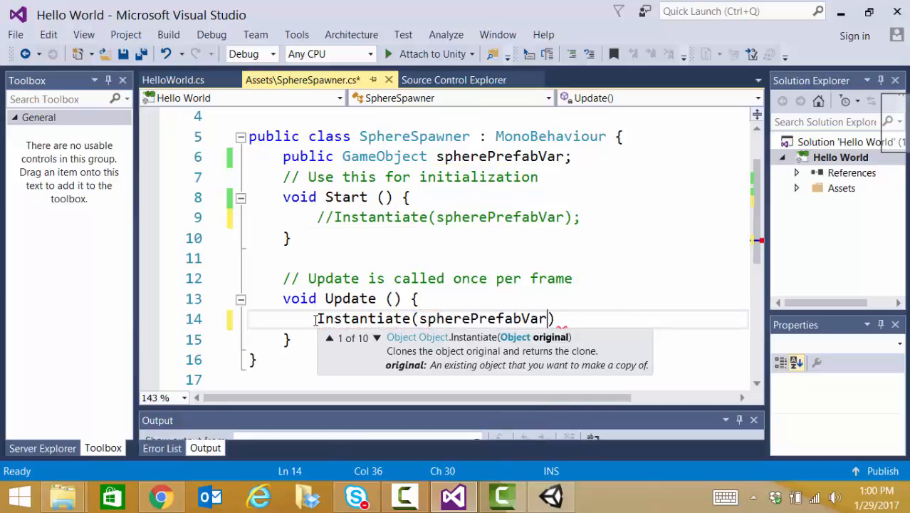
type(");")
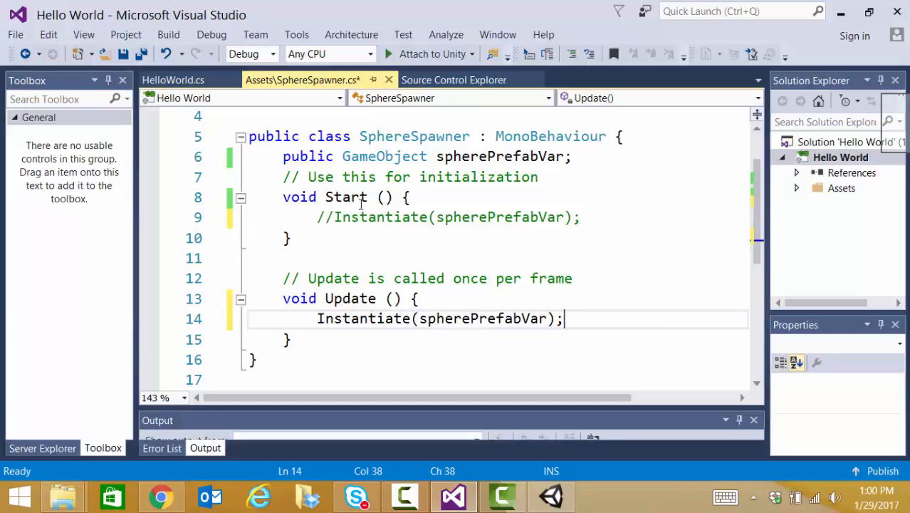
left_click(143, 57)
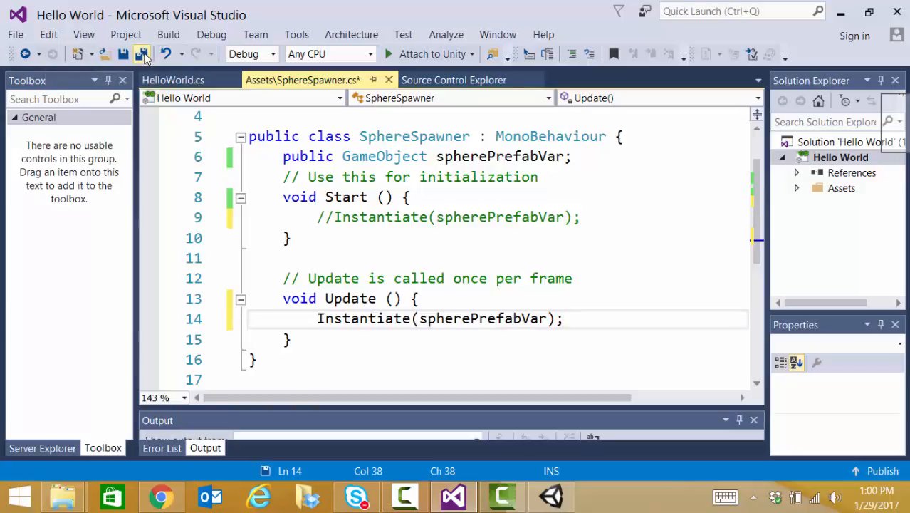
Step: Switch to Unity and run the scene to test spawning a sphere every frame, and stop play mode
left_click(844, 16)
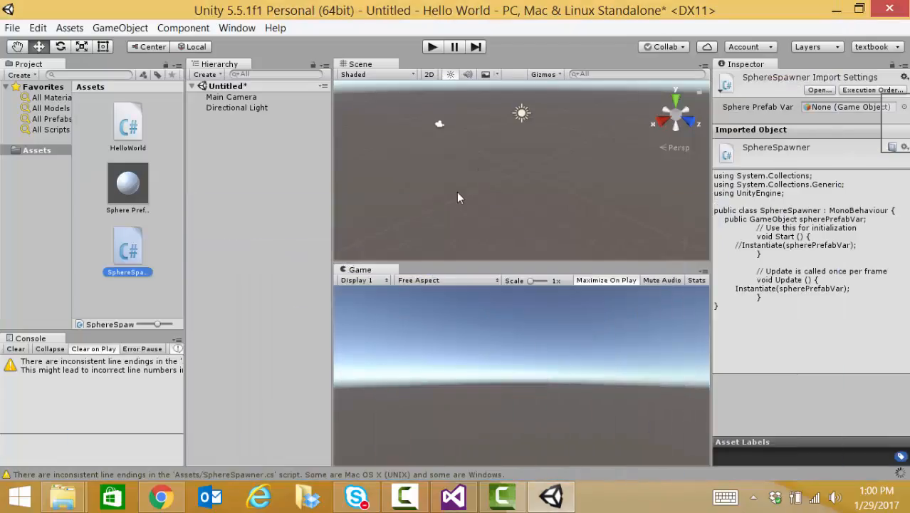
left_click(432, 47)
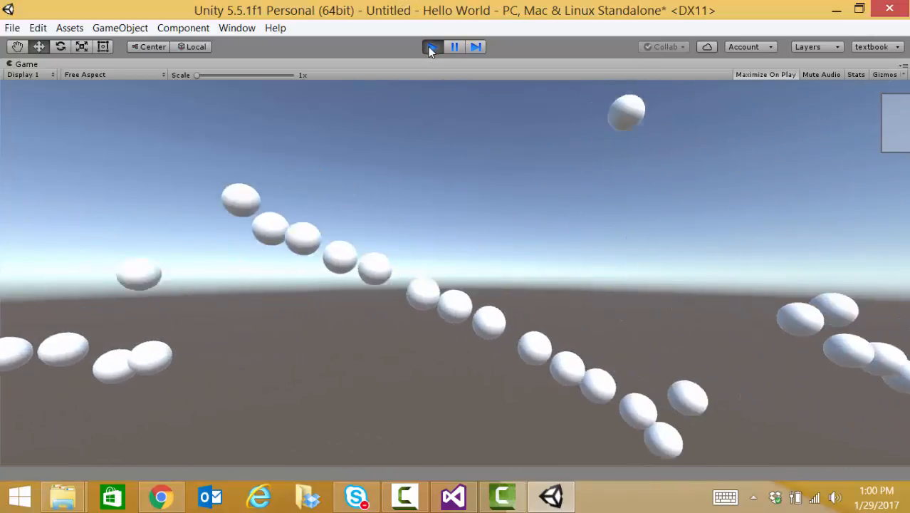
left_click(431, 47)
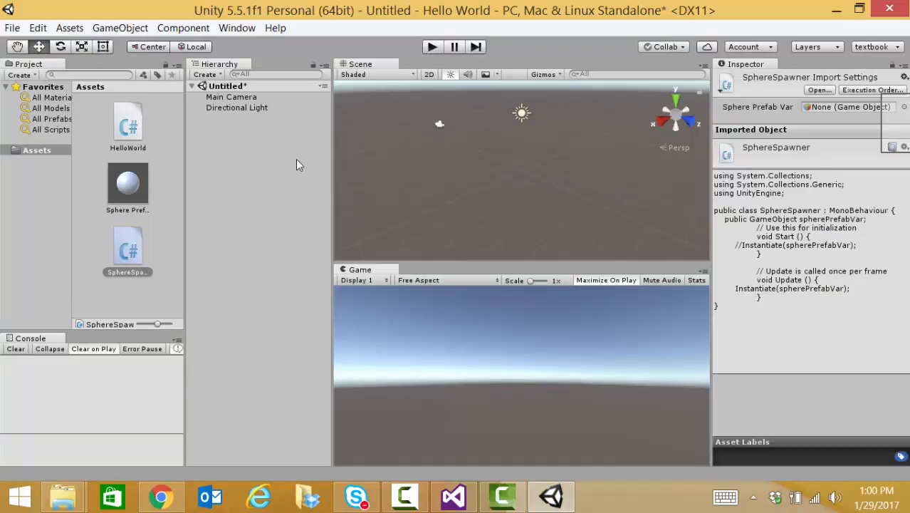
Step: Create a 3D cube in the scene hierarchy and rename it Floor
left_click(217, 75)
mouse_move(218, 125)
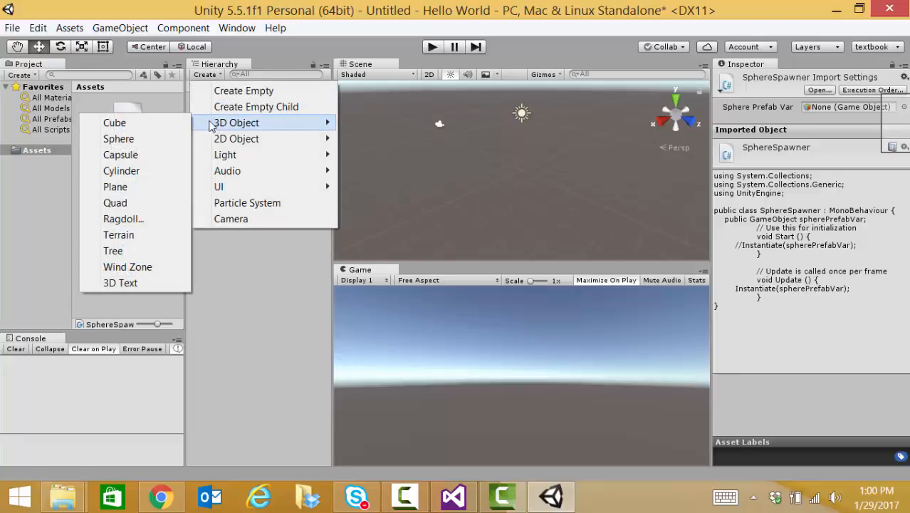
left_click(116, 122)
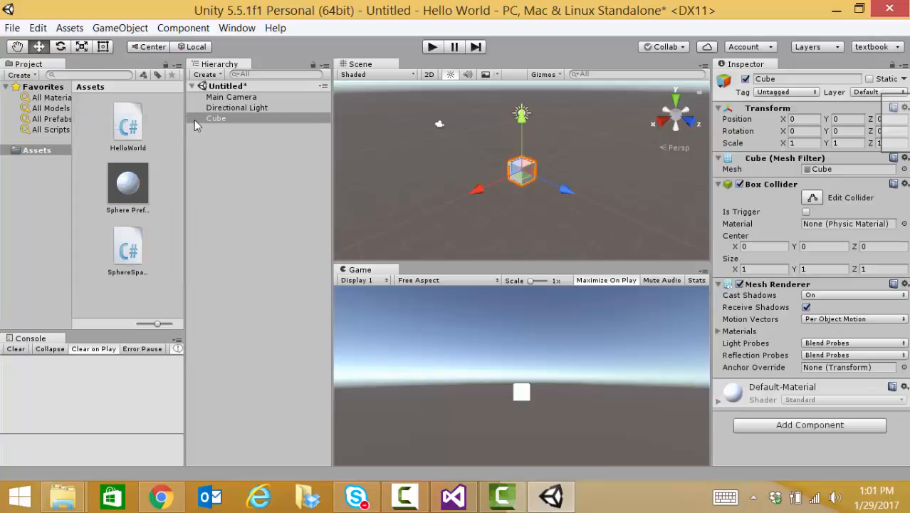
left_click(228, 117)
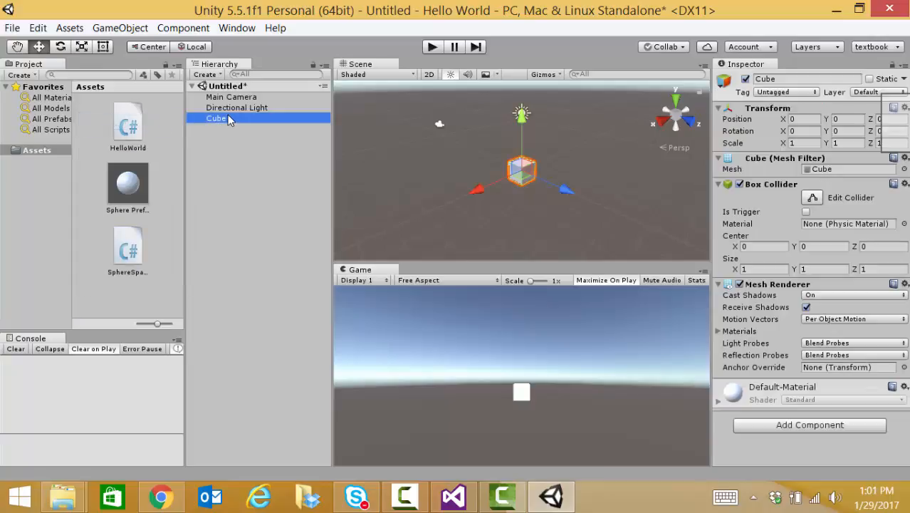
double_click(228, 118)
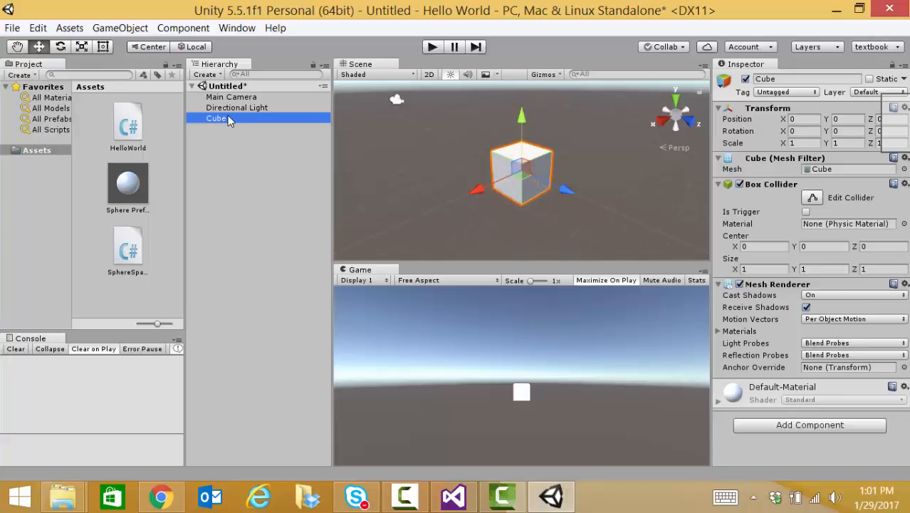
right_click(228, 120)
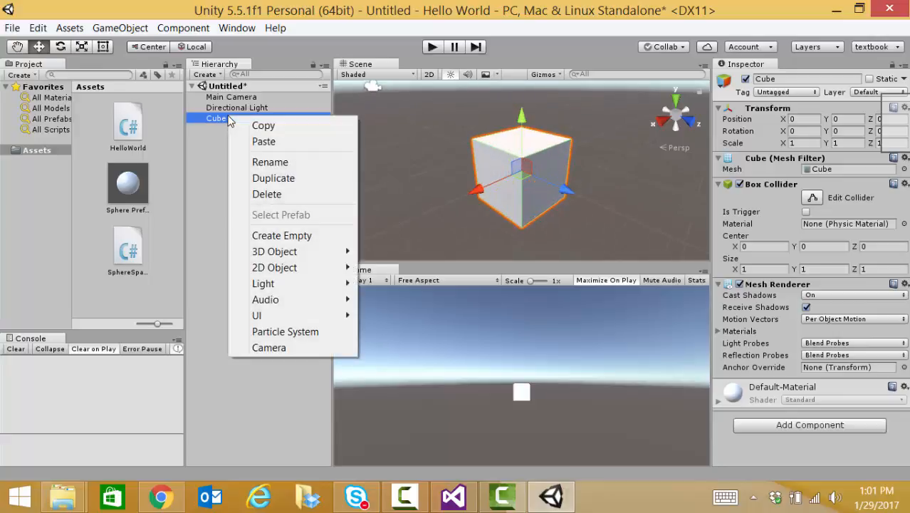
left_click(254, 166)
type("Floor")
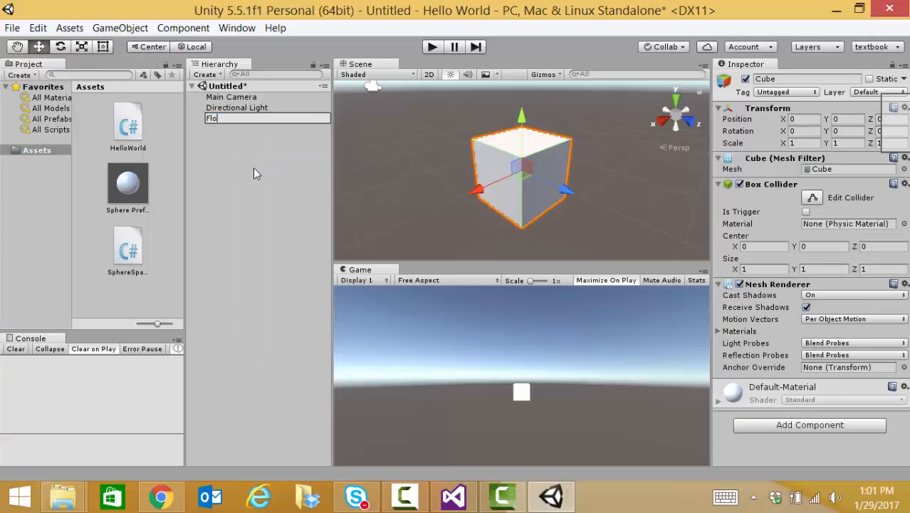
left_click(287, 149)
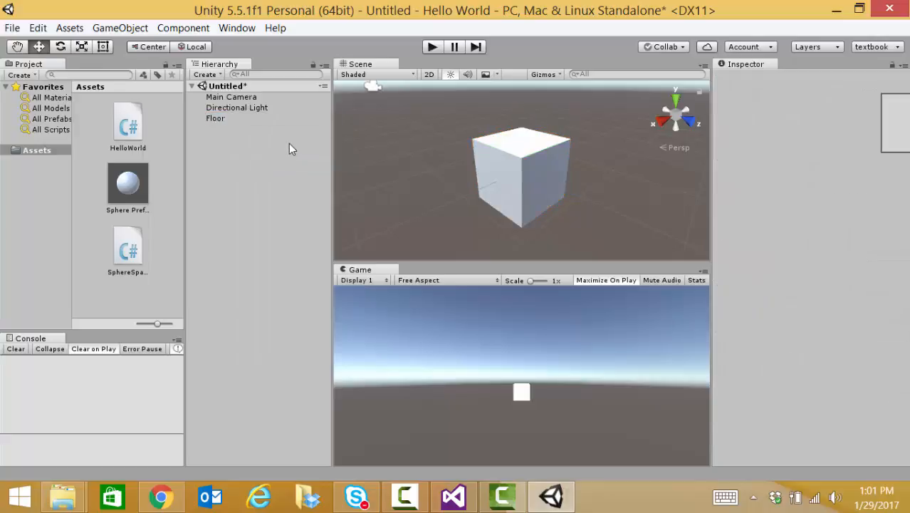
Step: Select the Floor cube in the scene and set its Y position to -4
left_click(493, 175)
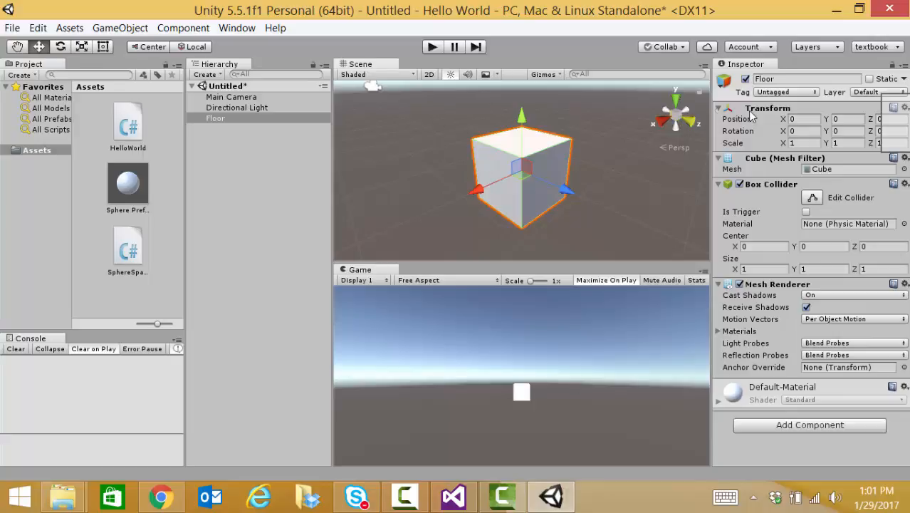
left_click(811, 119)
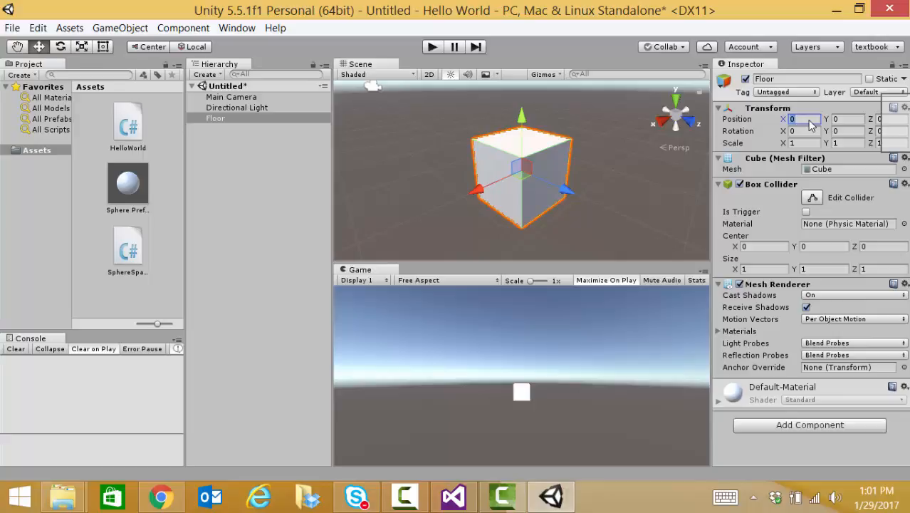
left_click(849, 120)
type("-4")
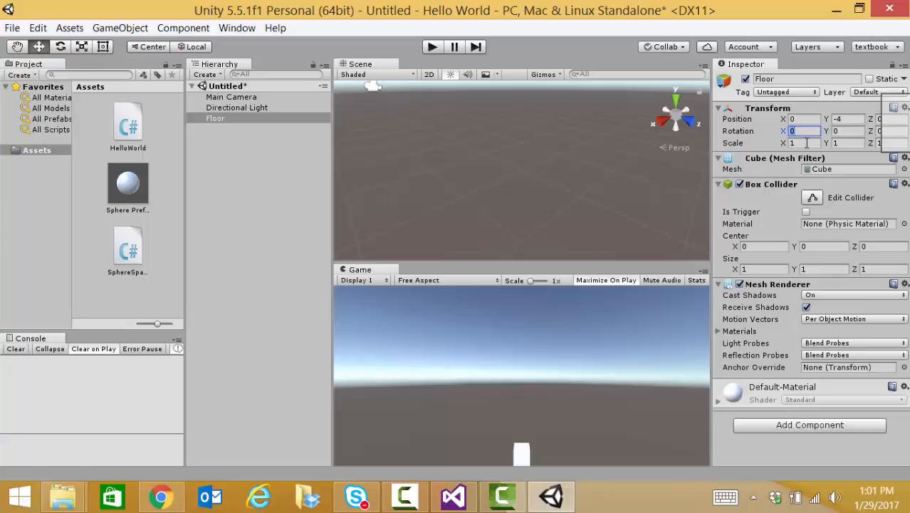
Step: Set the Floor's X and Z scale to 10, and run the scene to test spheres falling over it, stopping play mode at the end
left_click(807, 143)
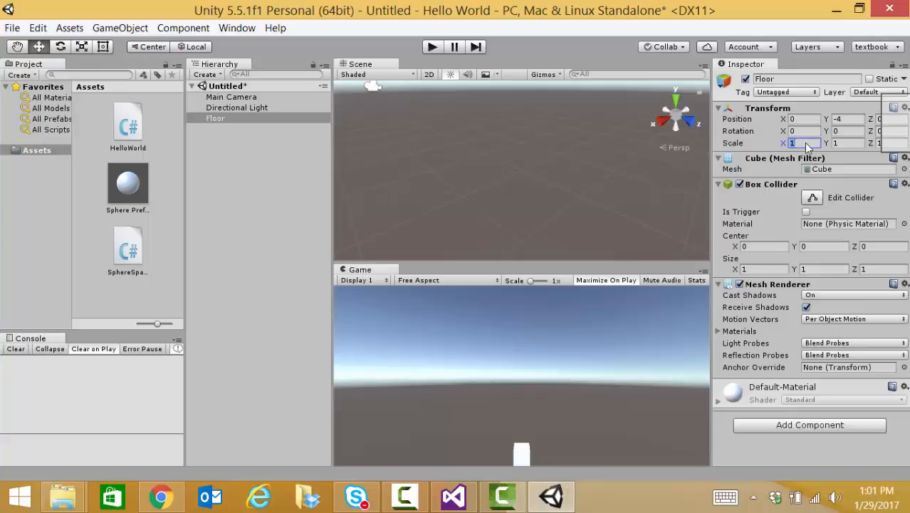
type("10")
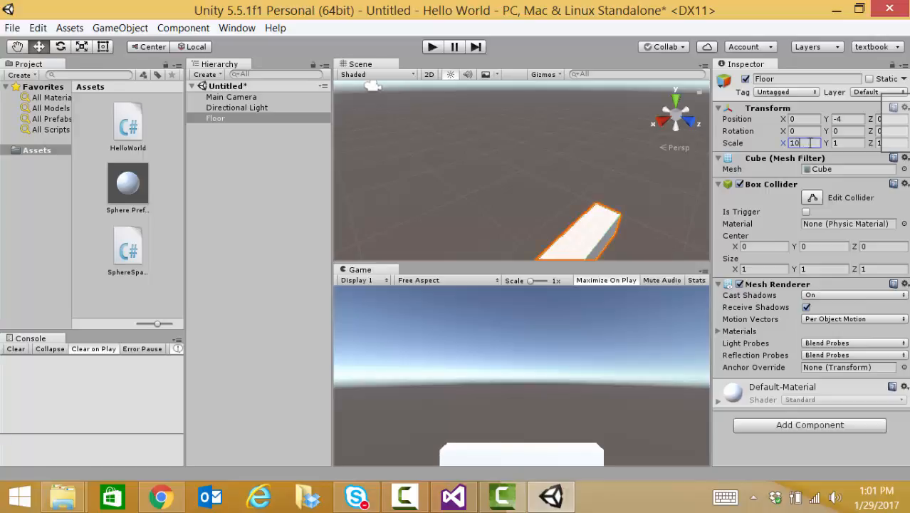
left_click(846, 143)
key("Tab")
type("0")
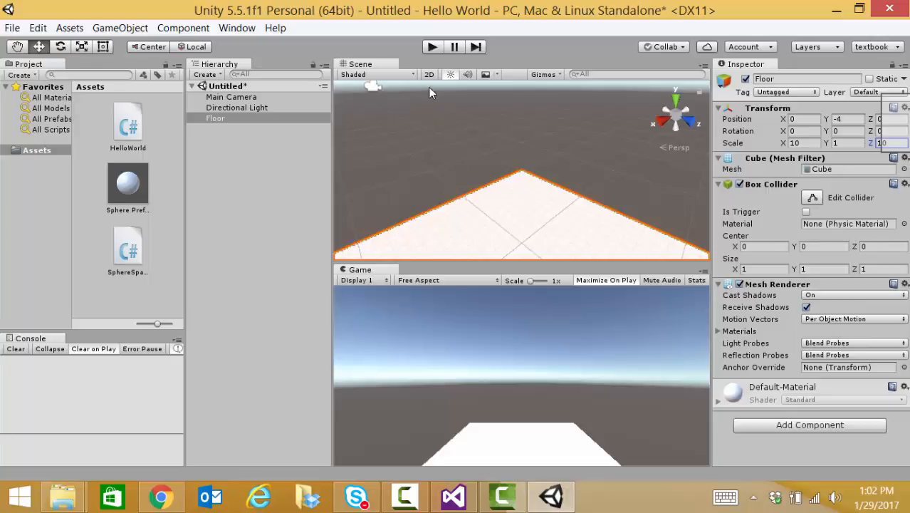
left_click(433, 47)
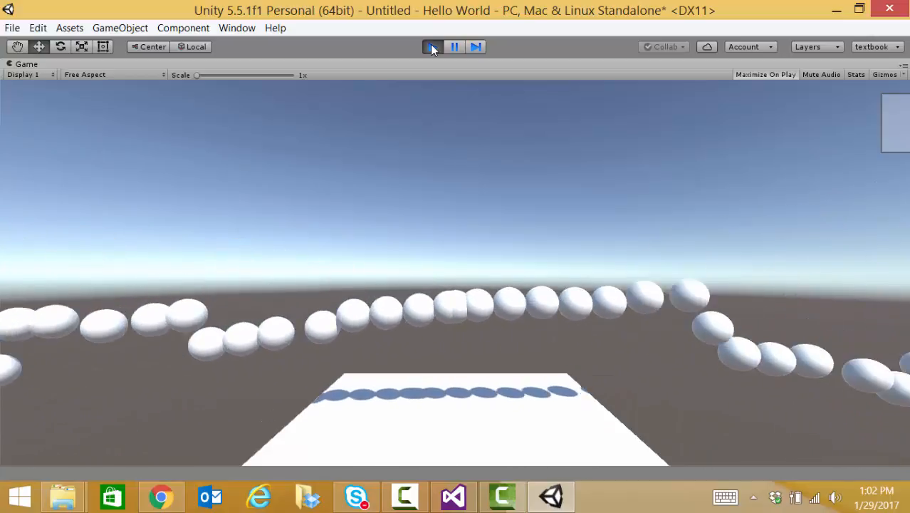
left_click(432, 46)
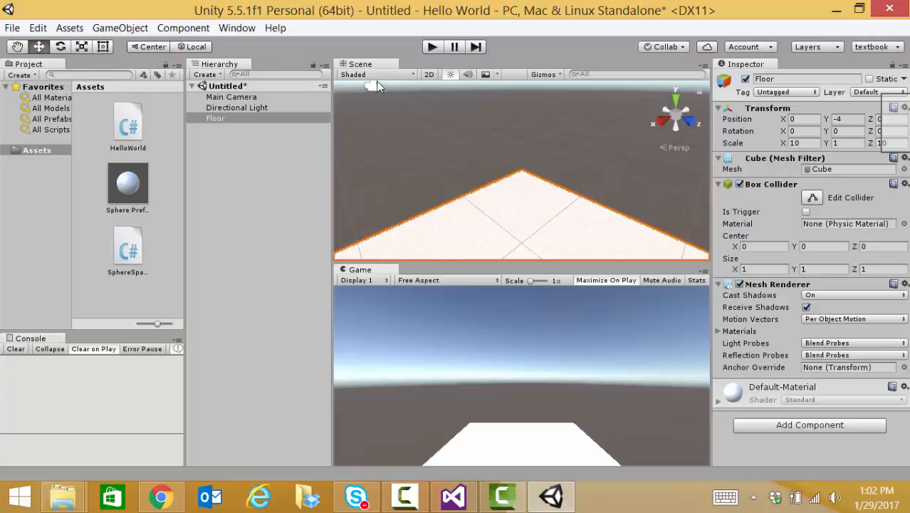
Step: Create a 3D capsule in the scene and flatten it with the Scale tool to a Y scale of about 0.44
left_click(220, 73)
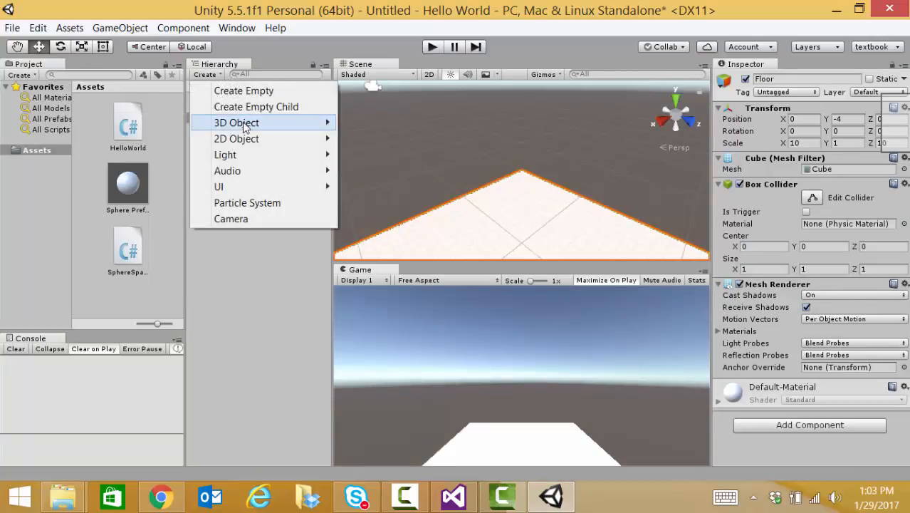
mouse_move(246, 123)
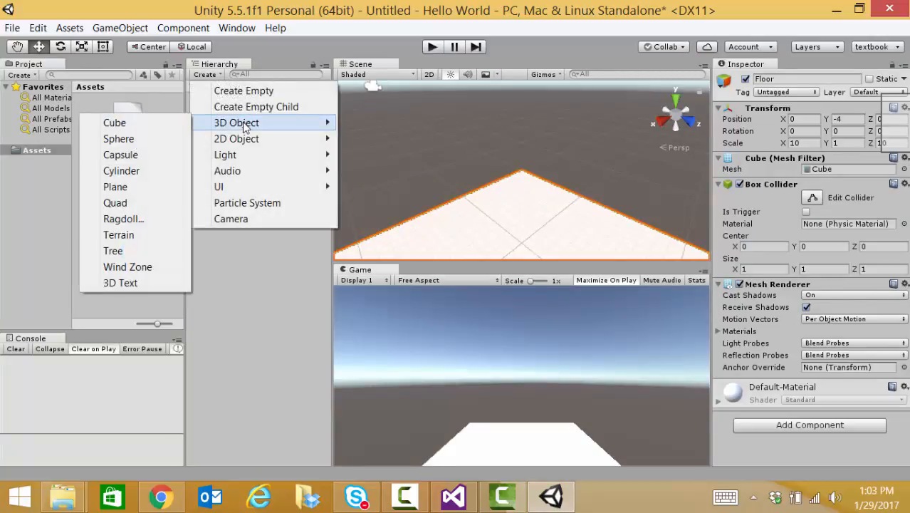
left_click(146, 156)
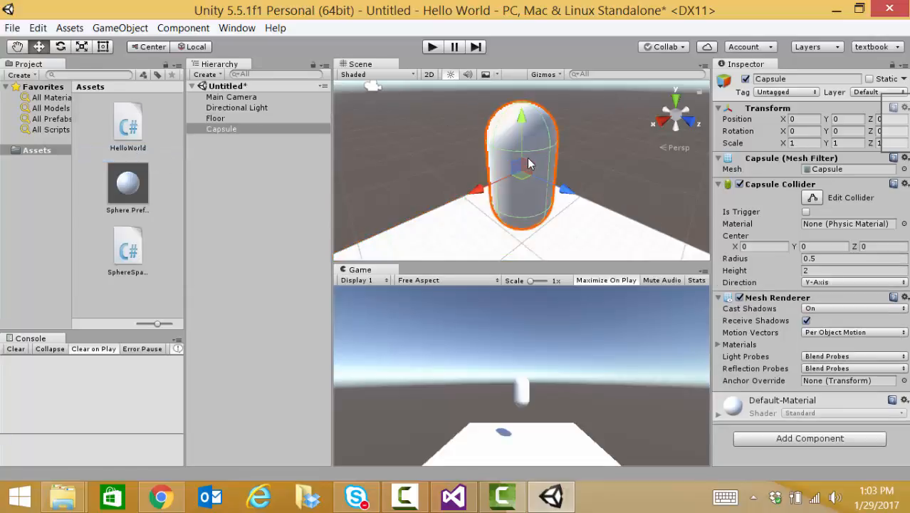
left_click(81, 46)
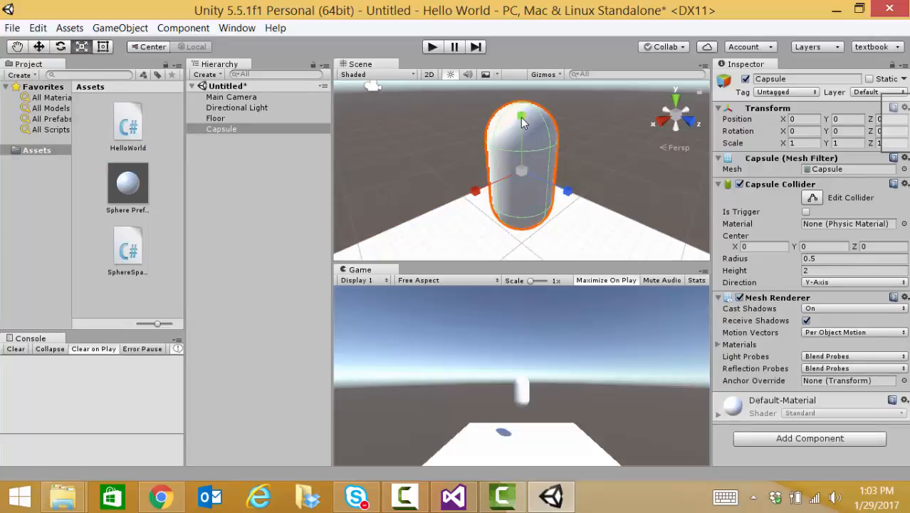
left_click_drag(521, 117, 528, 150)
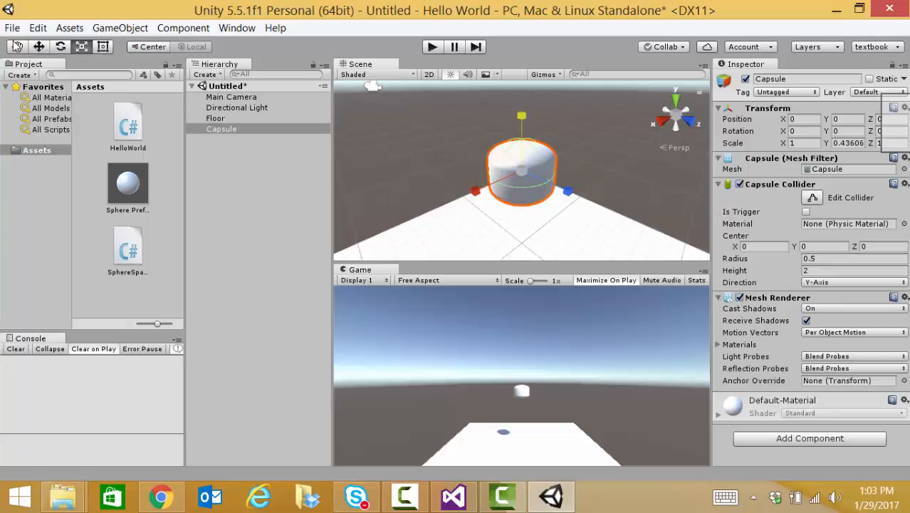
Step: Move the capsule down onto the Floor at Y about -3.06, and run the scene to test sphere collisions, stopping play mode at the end
left_click(16, 47)
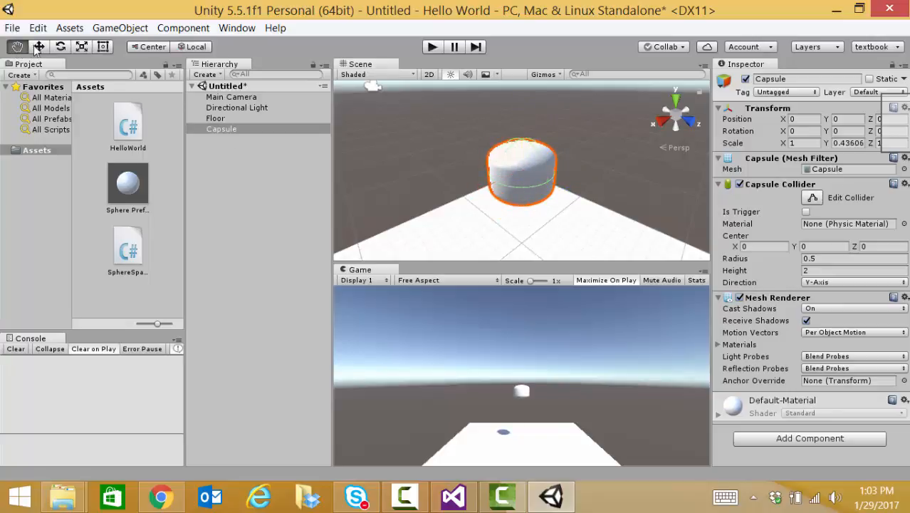
left_click(39, 46)
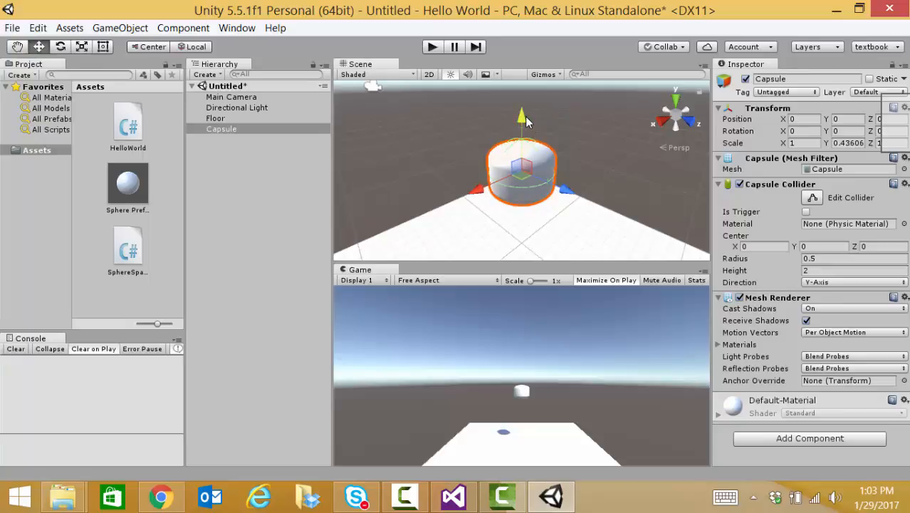
left_click_drag(525, 118, 526, 266)
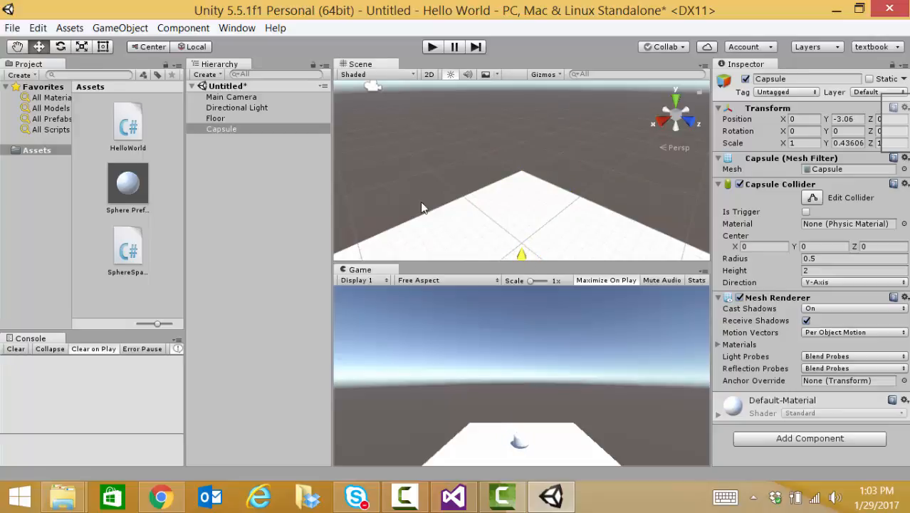
left_click(432, 46)
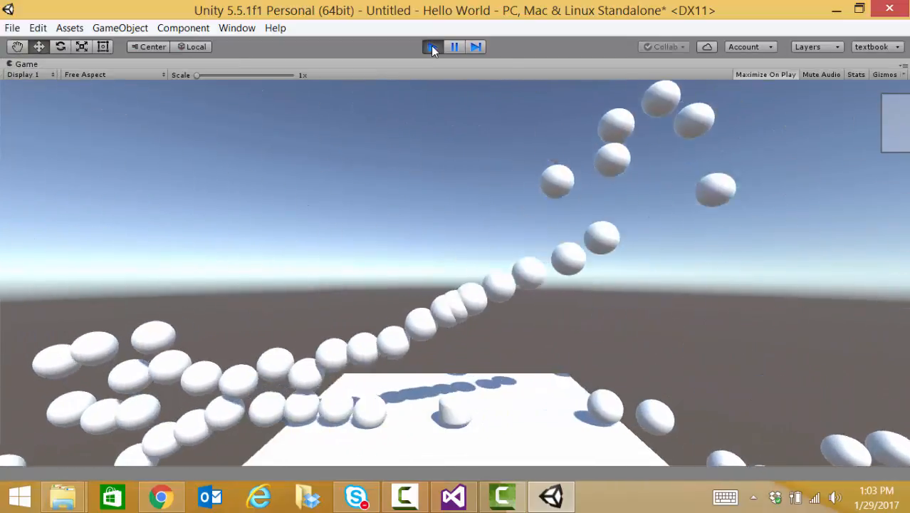
left_click(432, 47)
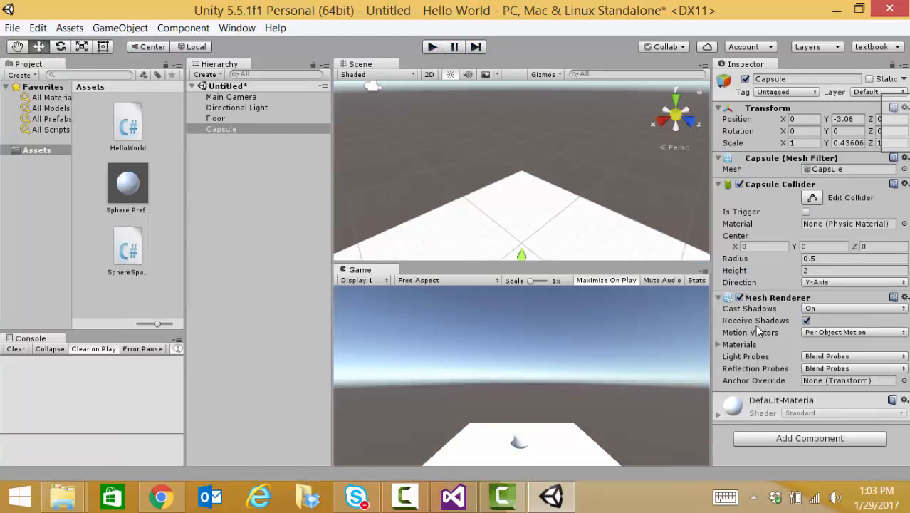
Step: Expand the capsule's Default-Material to examine its shader settings and maps, and collapse it again
left_click(902, 415)
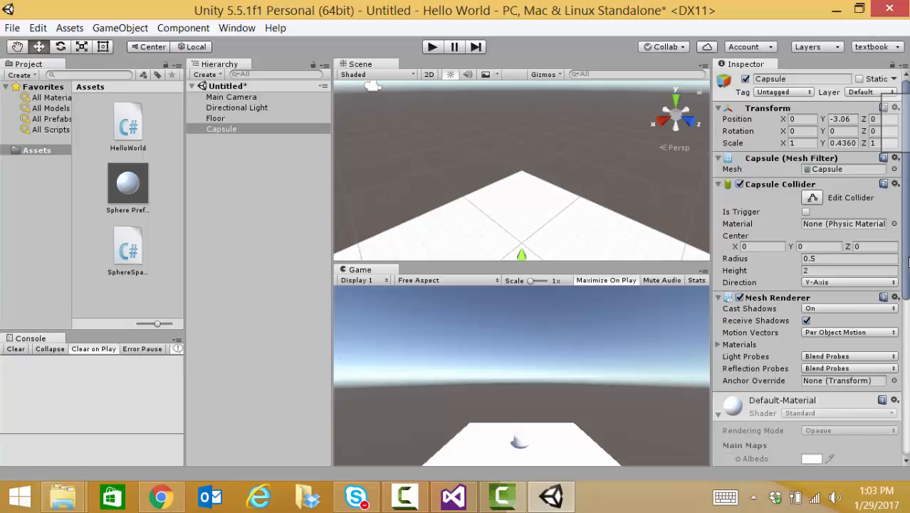
left_click_drag(908, 262, 899, 373)
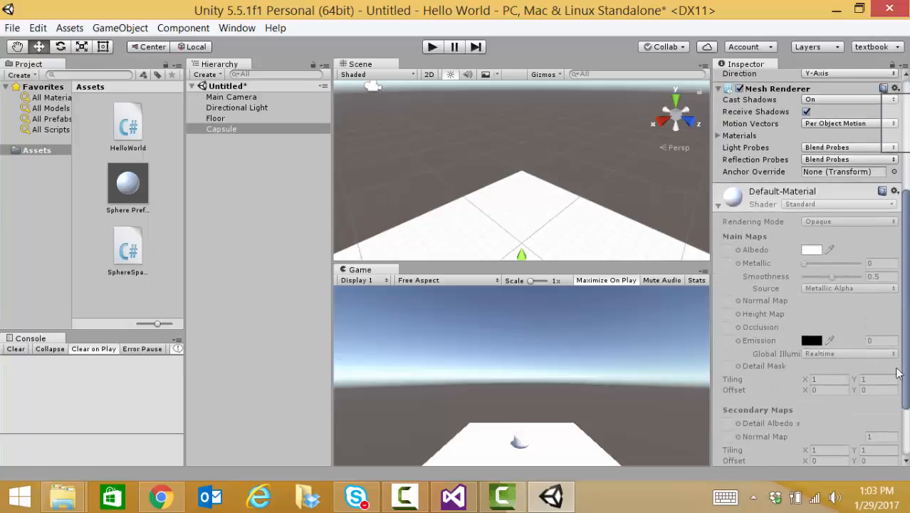
left_click(828, 207)
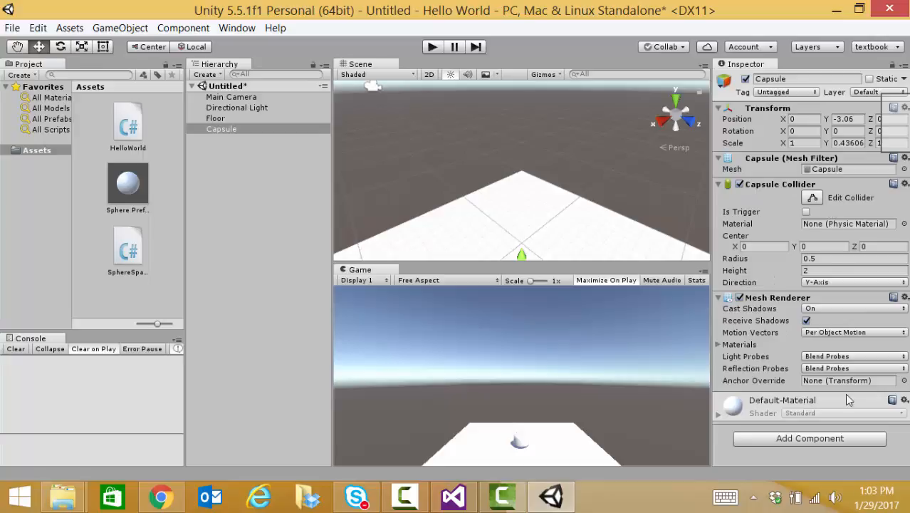
Step: Open the Default-Material's Standard shader for editing and review its properties and available options
left_click(905, 400)
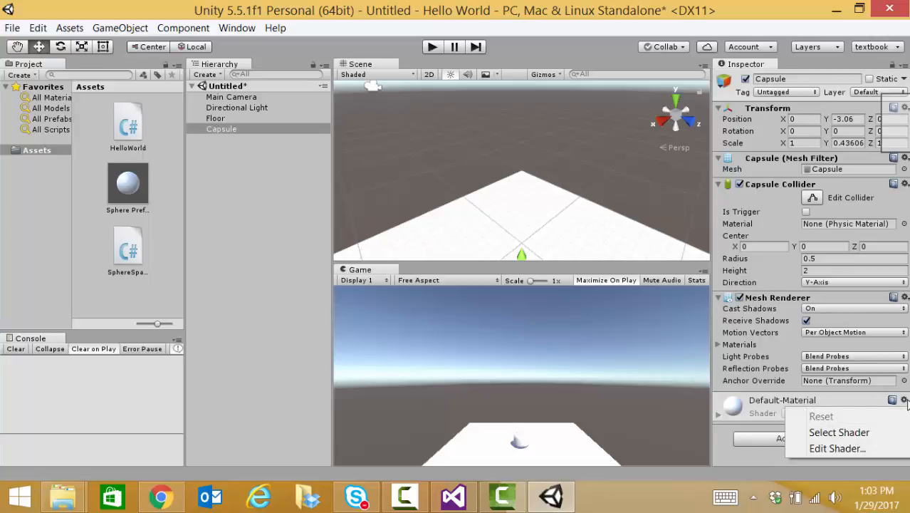
left_click(877, 450)
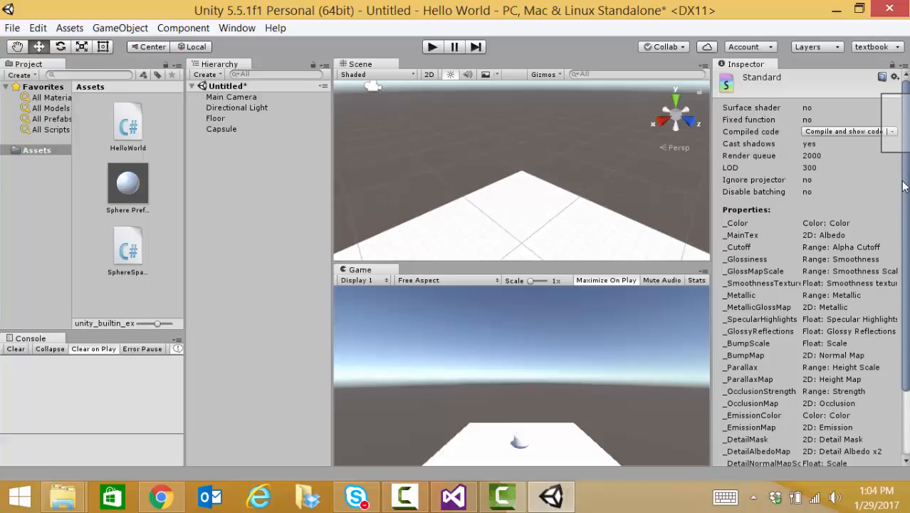
scroll(903, 187, "down", 3)
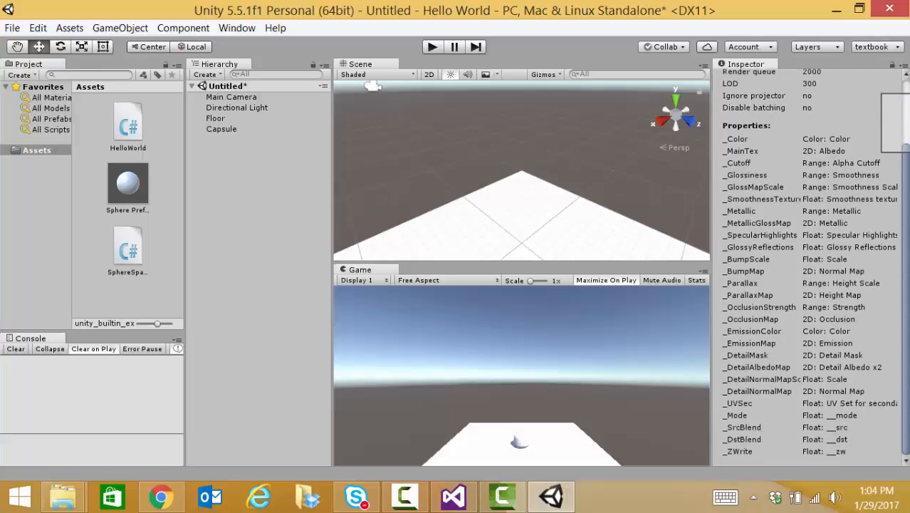
scroll(793, 112, "up", 3)
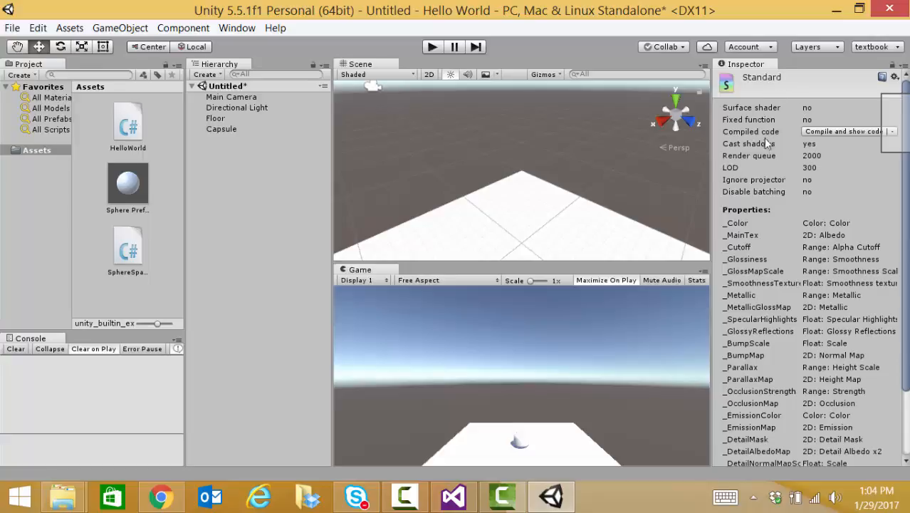
left_click(895, 77)
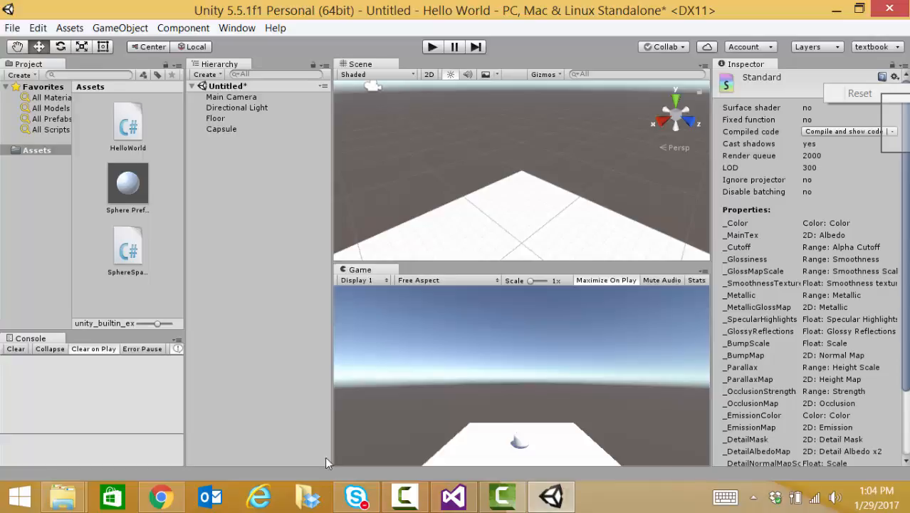
Step: Switch to the Chrome browser
left_click(169, 503)
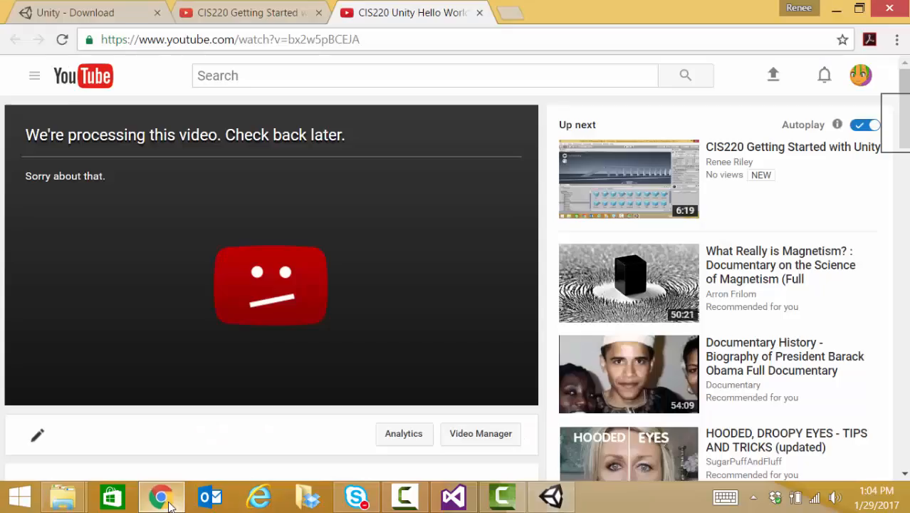